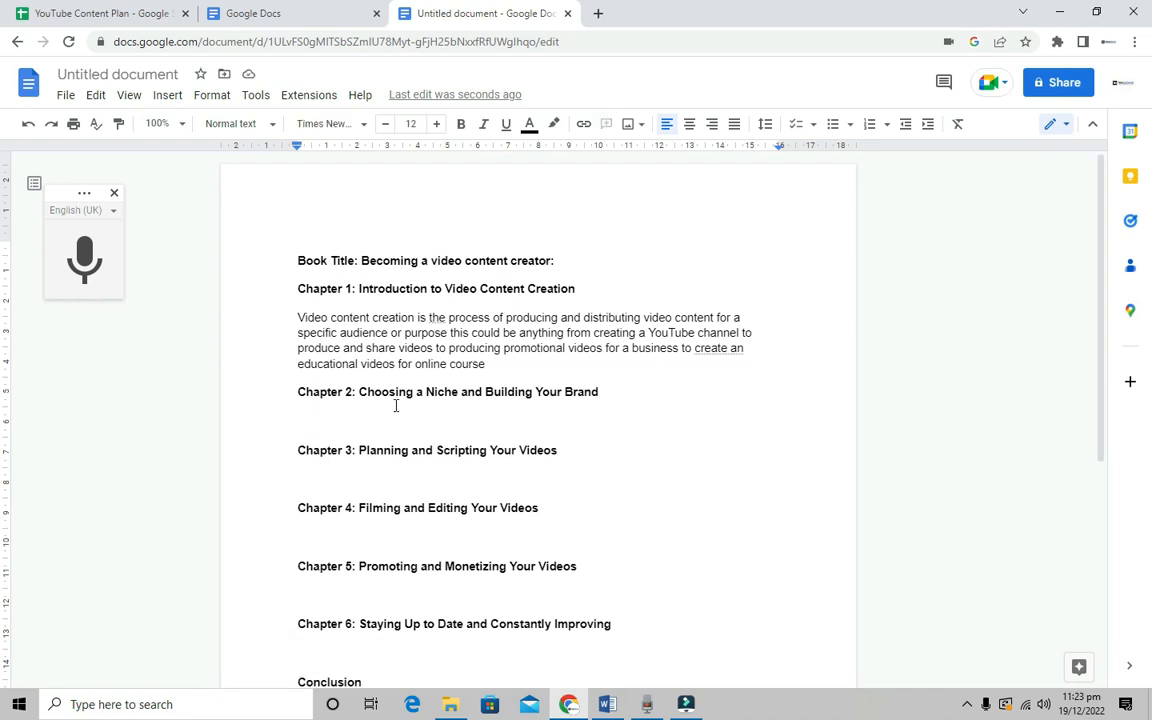
Dictate the paragraph on choosing a niche and establishing a brand under the Chapter 2 heading using voice typing.
{"action": "left_click", "coordinate": [84, 262]}
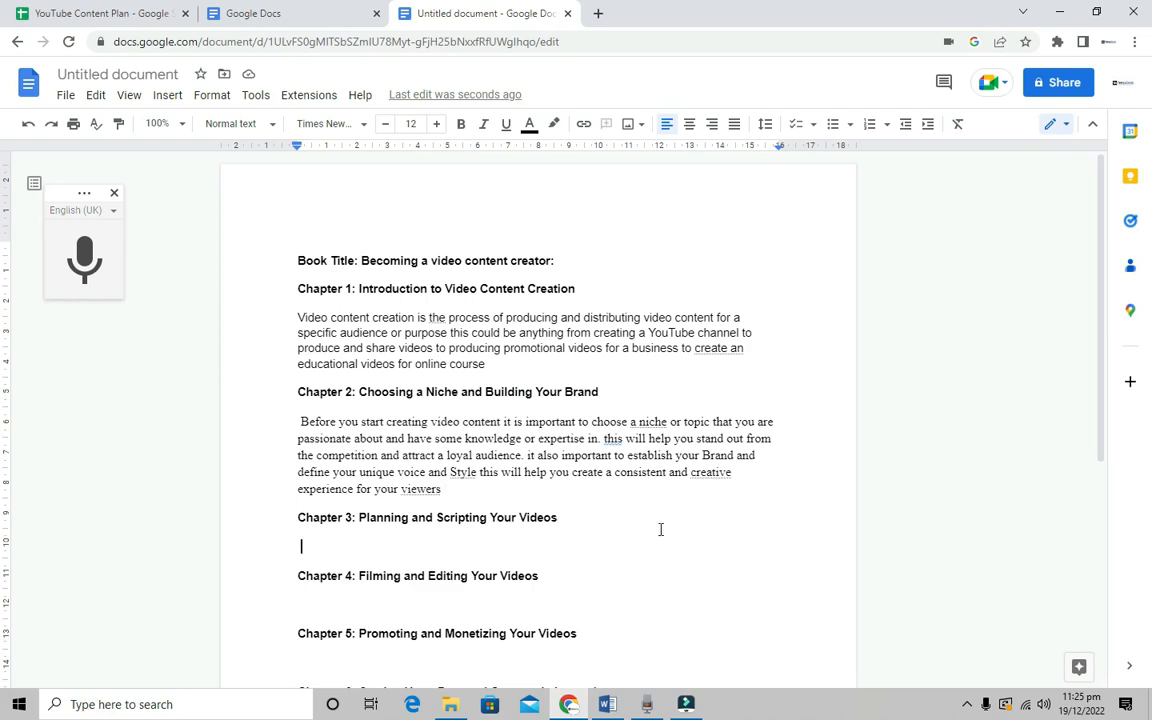
Set up a translated copy of the document and choose its target language.
{"action": "left_click", "coordinate": [252, 95]}
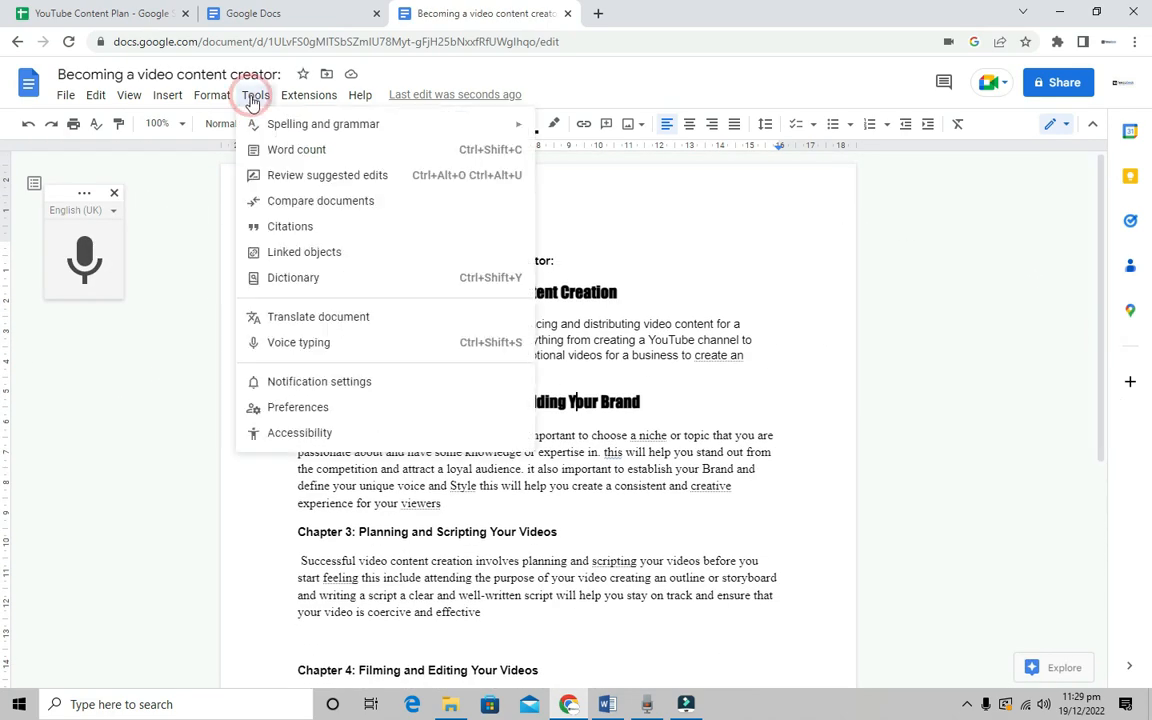
{"action": "left_click", "coordinate": [316, 320]}
{"action": "left_click", "coordinate": [540, 399]}
{"action": "left_click_drag", "start_coordinate": [597, 398], "coordinate": [597, 448]}
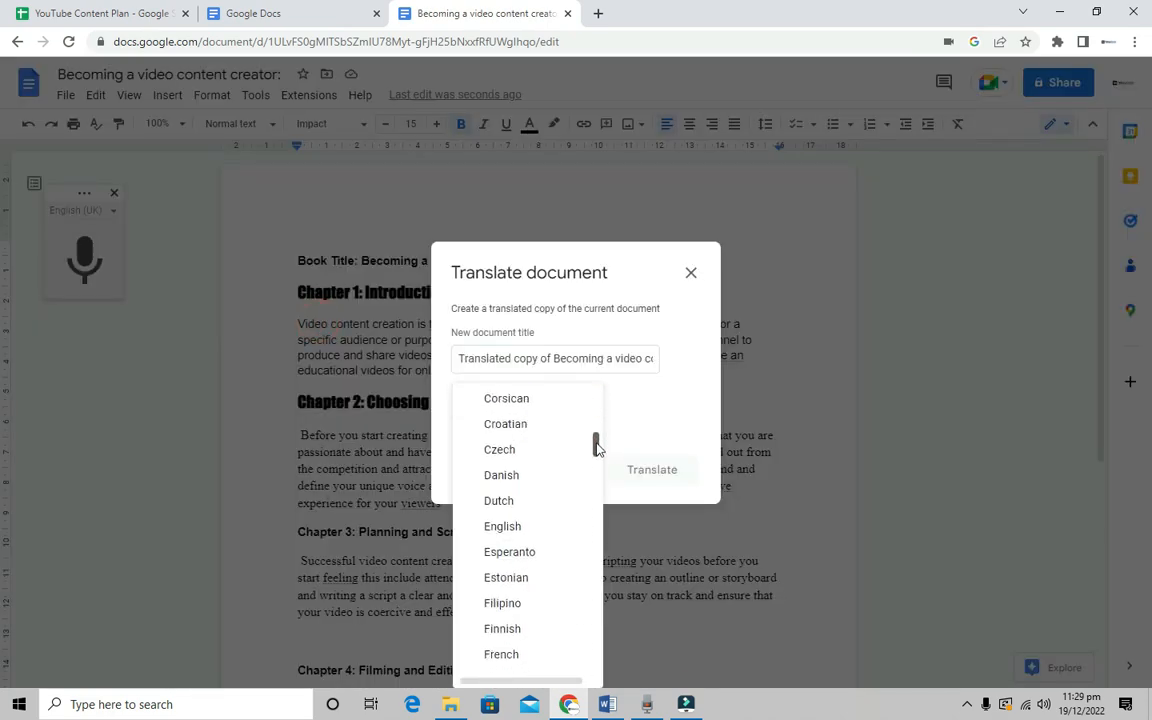
{"action": "scroll", "coordinate": [527, 506], "scroll_direction": "down", "scroll_amount": 3}
{"action": "left_click", "coordinate": [504, 442]}
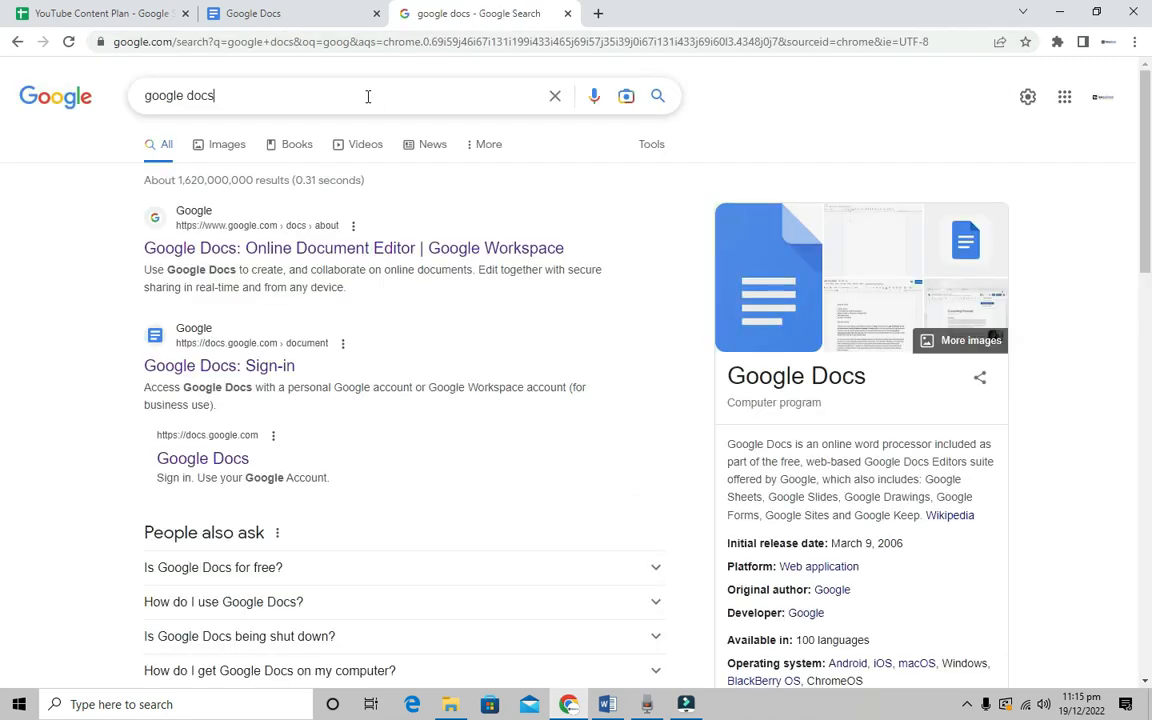
Open the Google Docs sign-in page from the Google search results.
{"action": "left_click", "coordinate": [368, 95]}
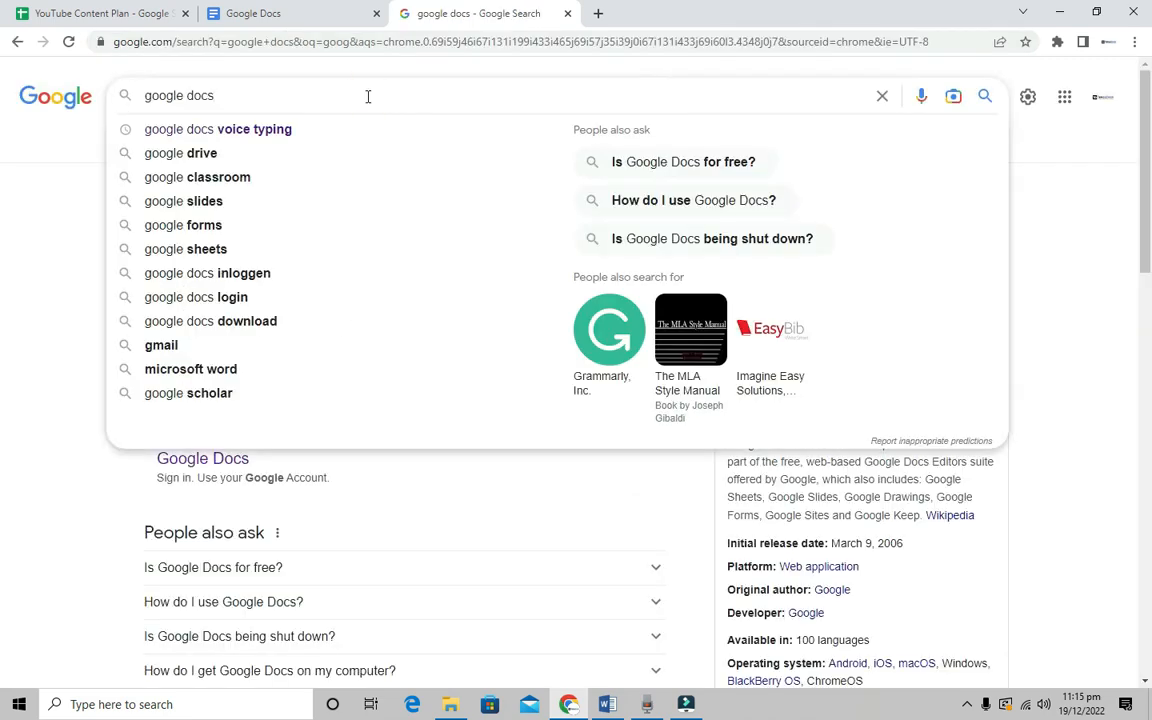
{"action": "left_click", "coordinate": [1048, 151]}
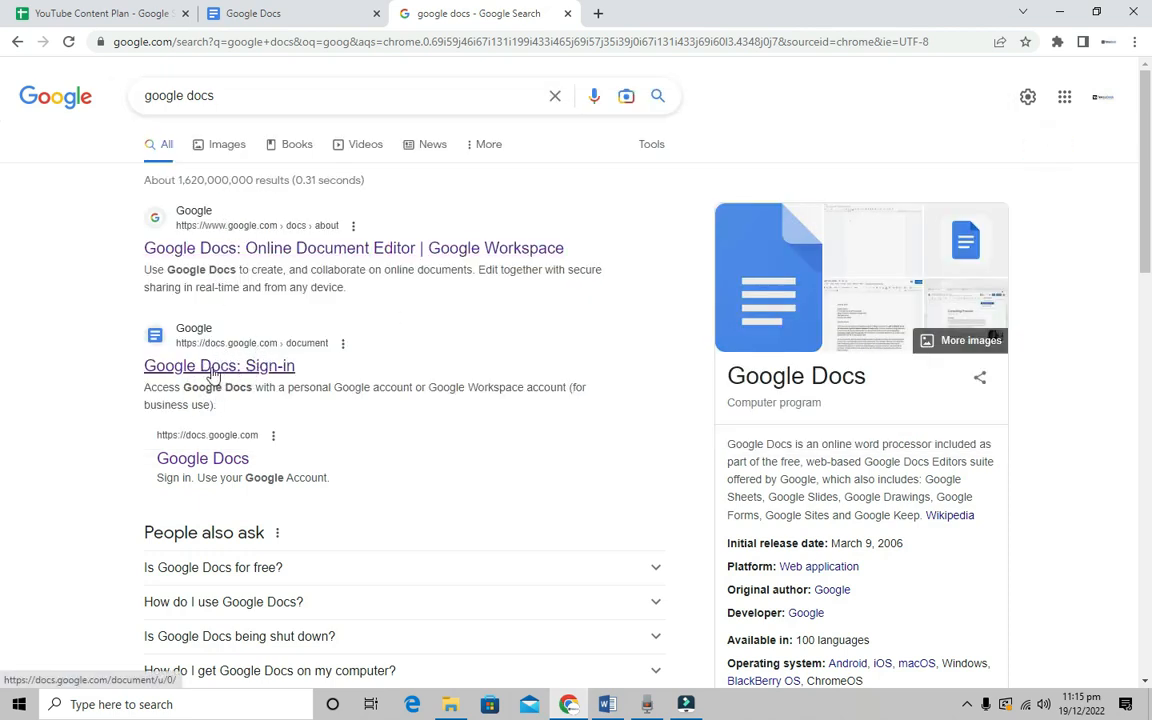
{"action": "left_click", "coordinate": [272, 368]}
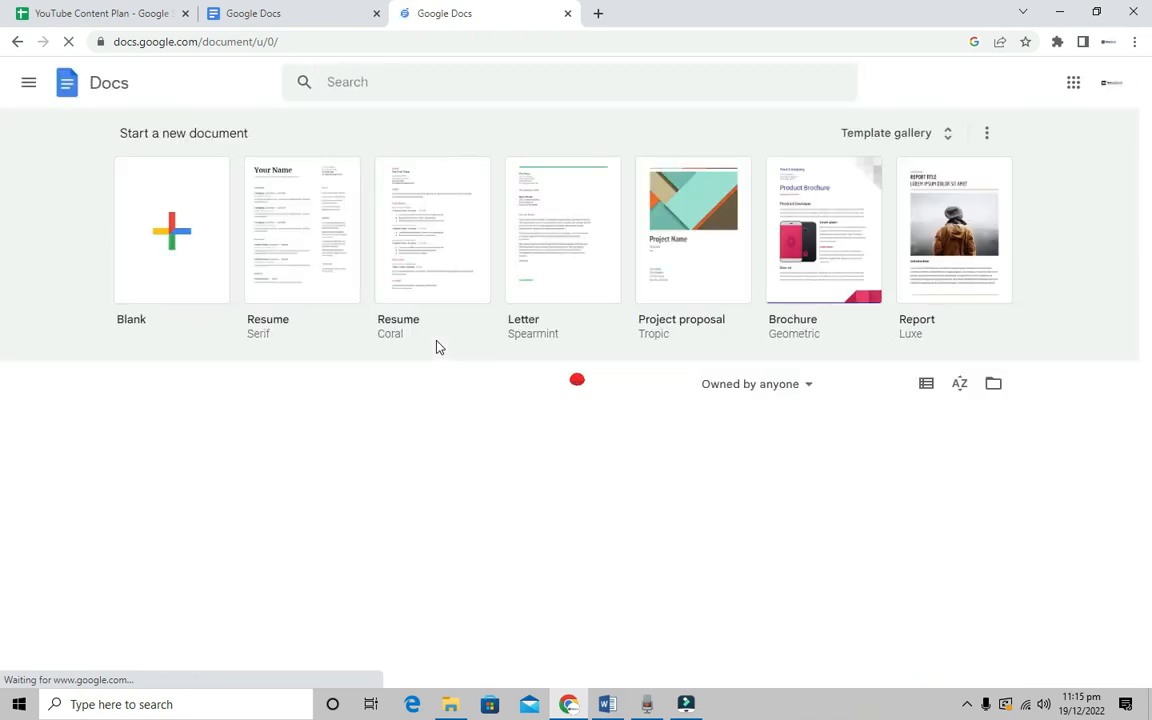
Switch to Word to view the Declaration document and return to Google Docs in the browser.
{"action": "key", "text": "alt+Tab"}
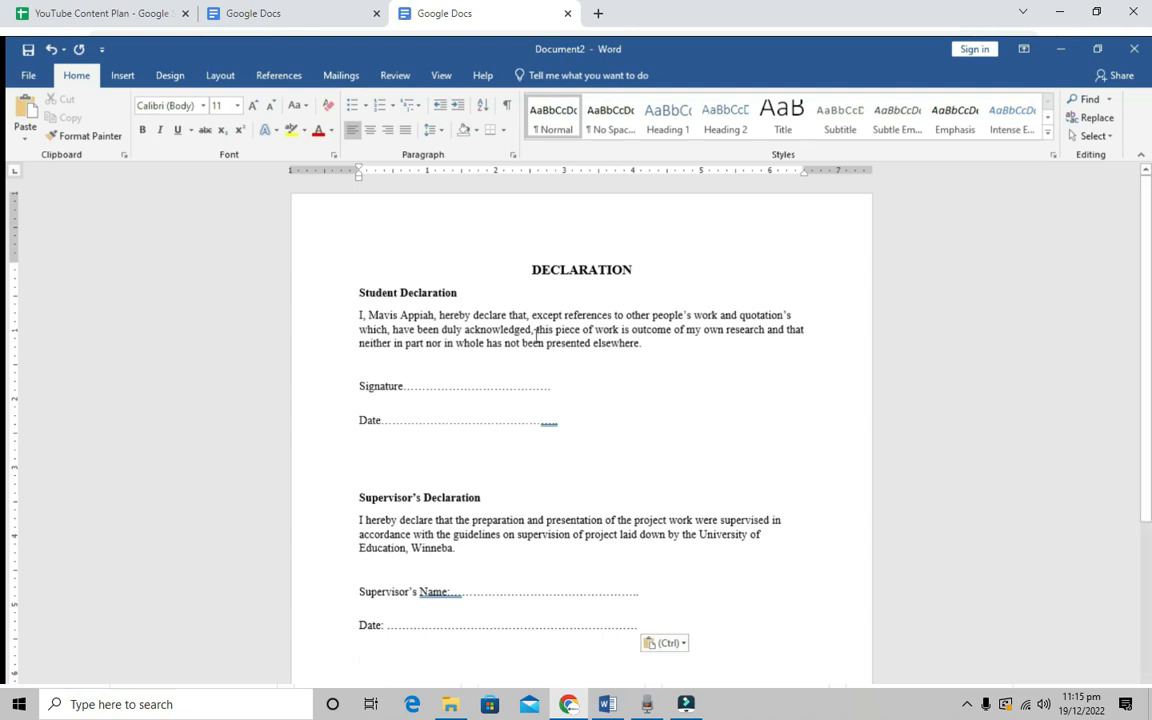
{"action": "key", "text": "alt+Tab"}
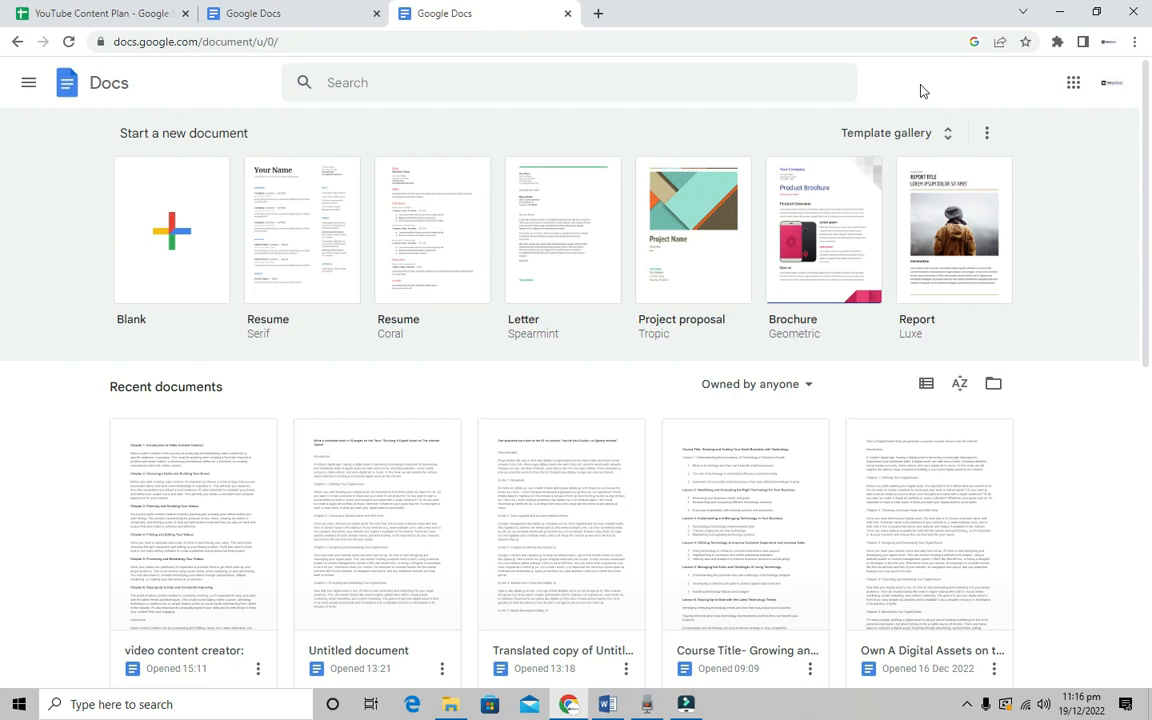
Create a new blank document from the Docs home page.
{"action": "mouse_move", "coordinate": [1147, 162]}
{"action": "left_mouse_down"}
{"action": "mouse_move", "coordinate": [1149, 266]}
{"action": "mouse_move", "coordinate": [1150, 147]}
{"action": "left_mouse_up"}
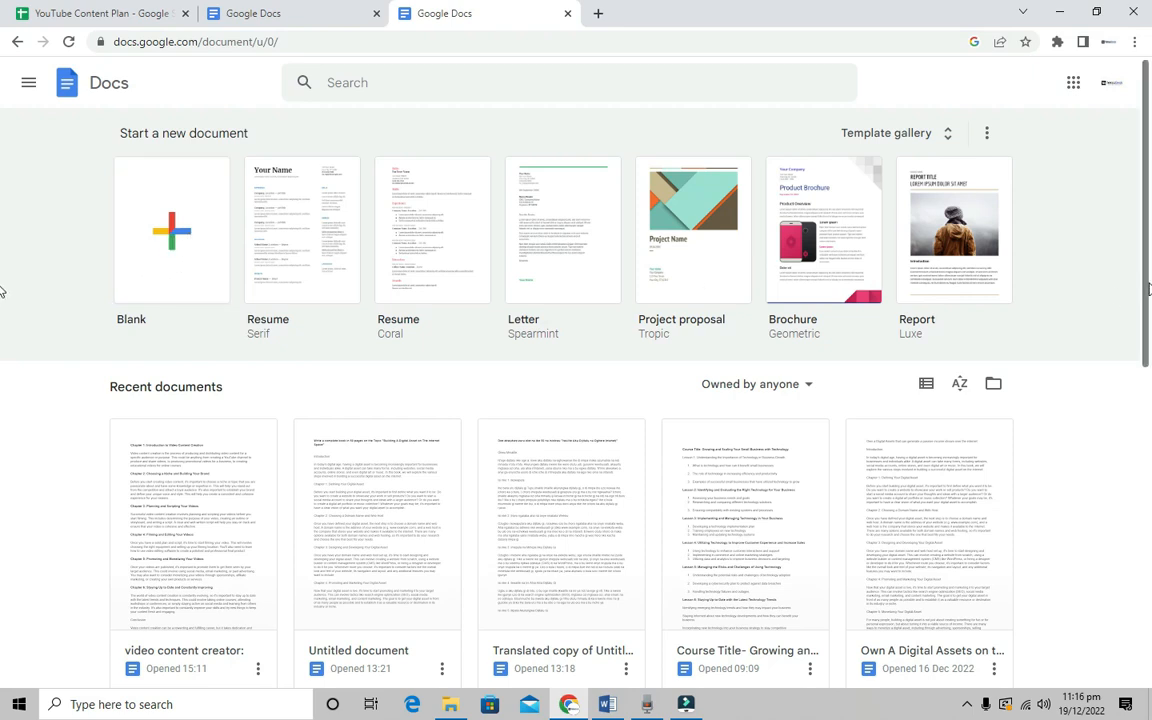
{"action": "scroll", "coordinate": [3, 380], "scroll_direction": "down", "scroll_amount": 2}
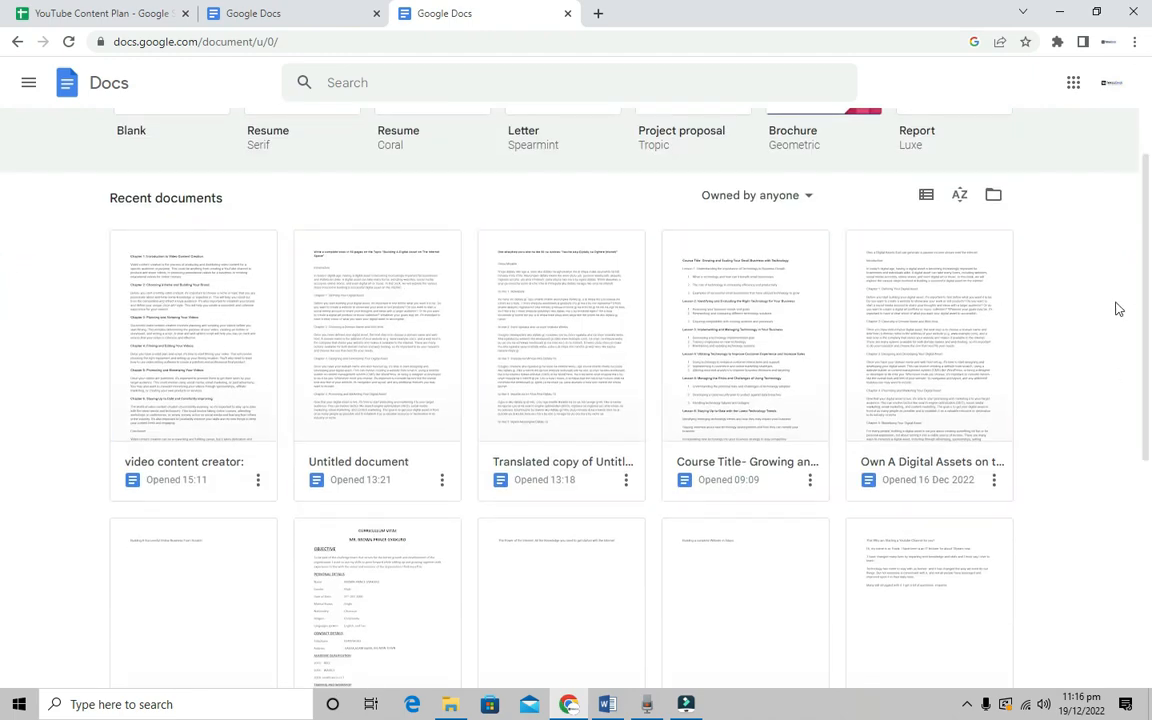
{"action": "scroll", "coordinate": [3, 400], "scroll_direction": "down", "scroll_amount": 4}
{"action": "scroll", "coordinate": [3, 510], "scroll_direction": "down", "scroll_amount": 1}
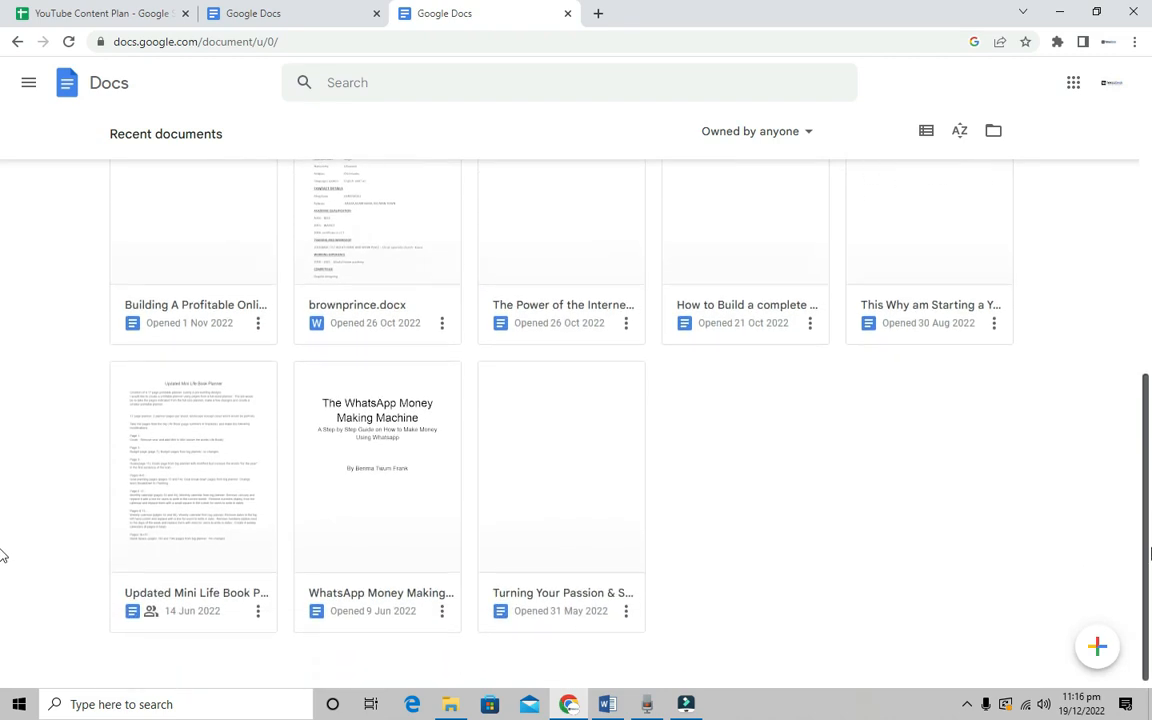
{"action": "scroll", "coordinate": [3, 480], "scroll_direction": "up", "scroll_amount": 4}
{"action": "left_click_drag", "start_coordinate": [1138, 373], "coordinate": [1149, 396]}
{"action": "scroll", "coordinate": [3, 397], "scroll_direction": "up", "scroll_amount": 3}
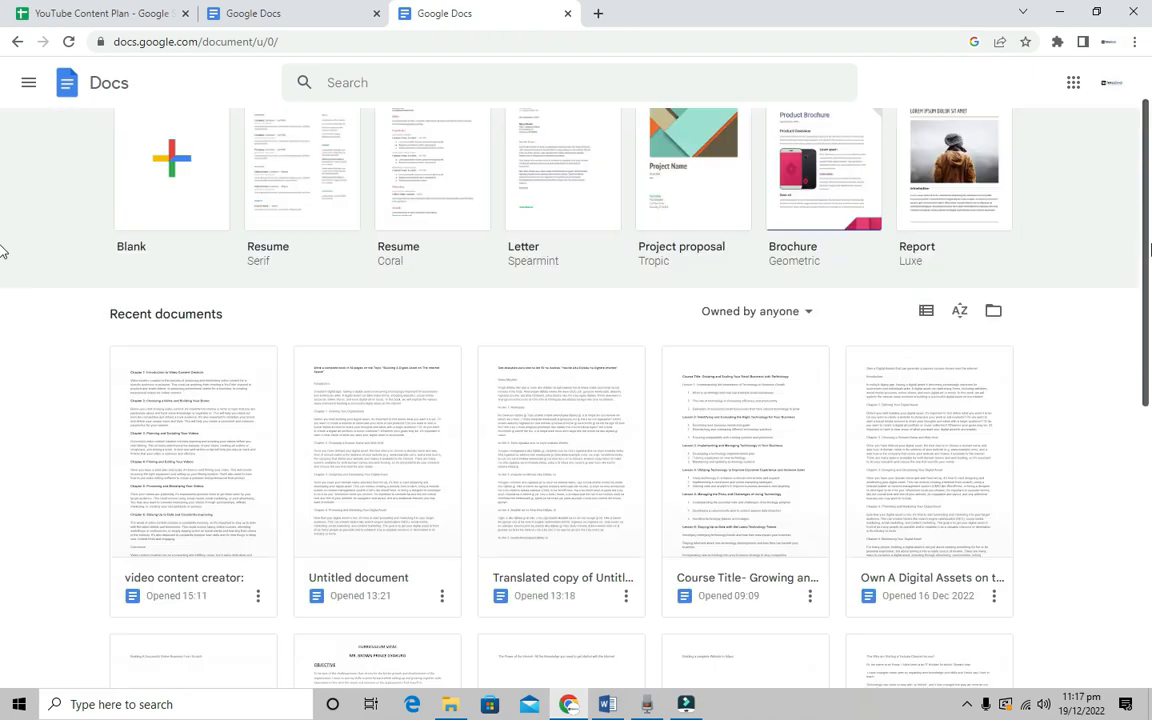
{"action": "left_click", "coordinate": [145, 243]}
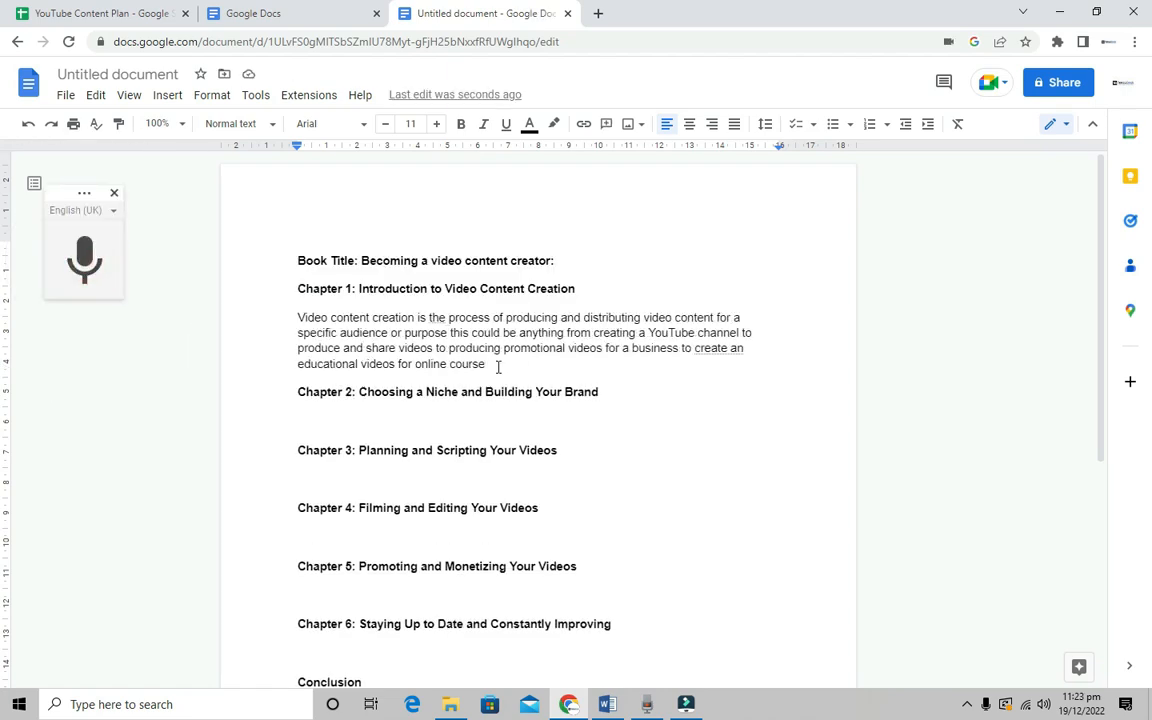
Dictate the paragraph beginning "Before you start creating video content" on the empty line below the Chapter 2 heading.
{"action": "left_click", "coordinate": [66, 252]}
{"action": "left_click", "coordinate": [305, 414]}
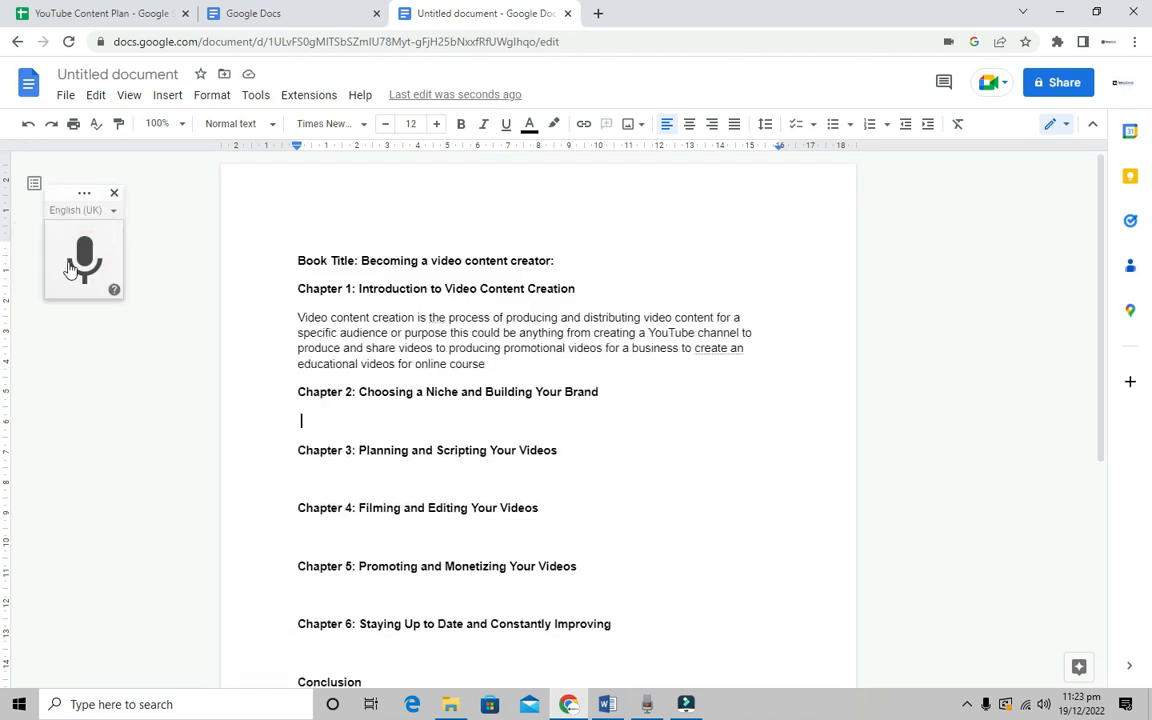
{"action": "left_click", "coordinate": [82, 262]}
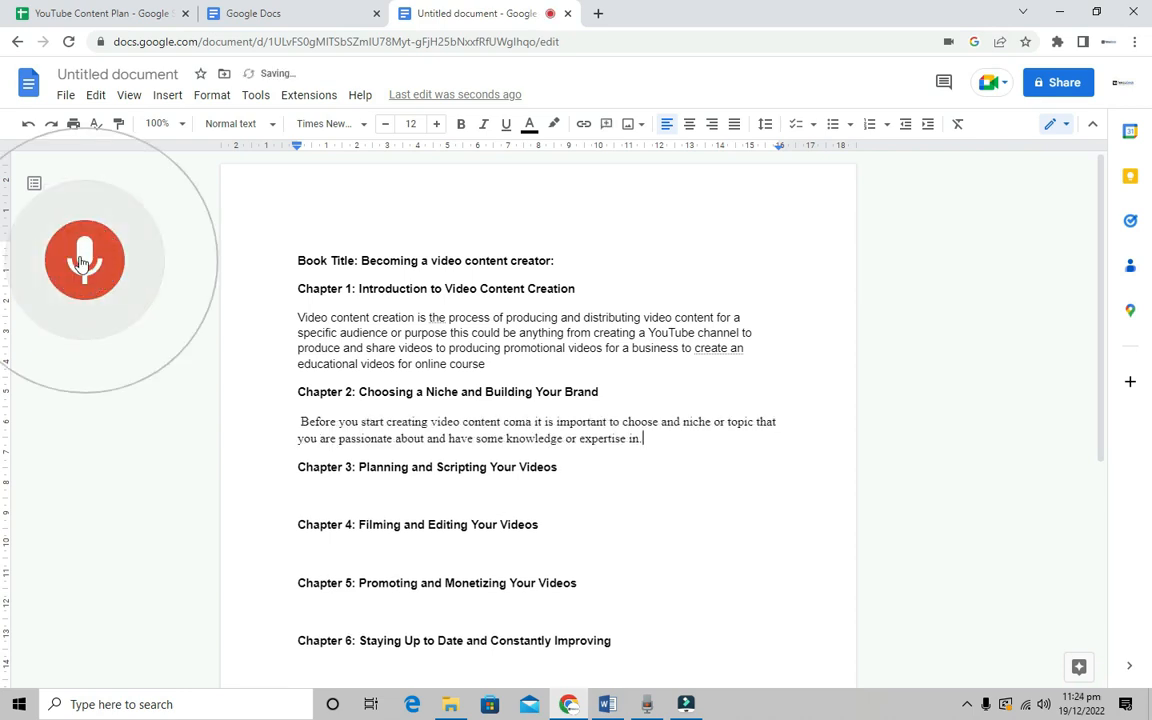
{"action": "left_click", "coordinate": [82, 262]}
Delete the misheard word "coma" from the Chapter 2 paragraph and place the cursor on the empty line under Chapter 3.
{"action": "left_click_drag", "start_coordinate": [532, 422], "coordinate": [501, 421]}
{"action": "key", "text": "BackSpace"}
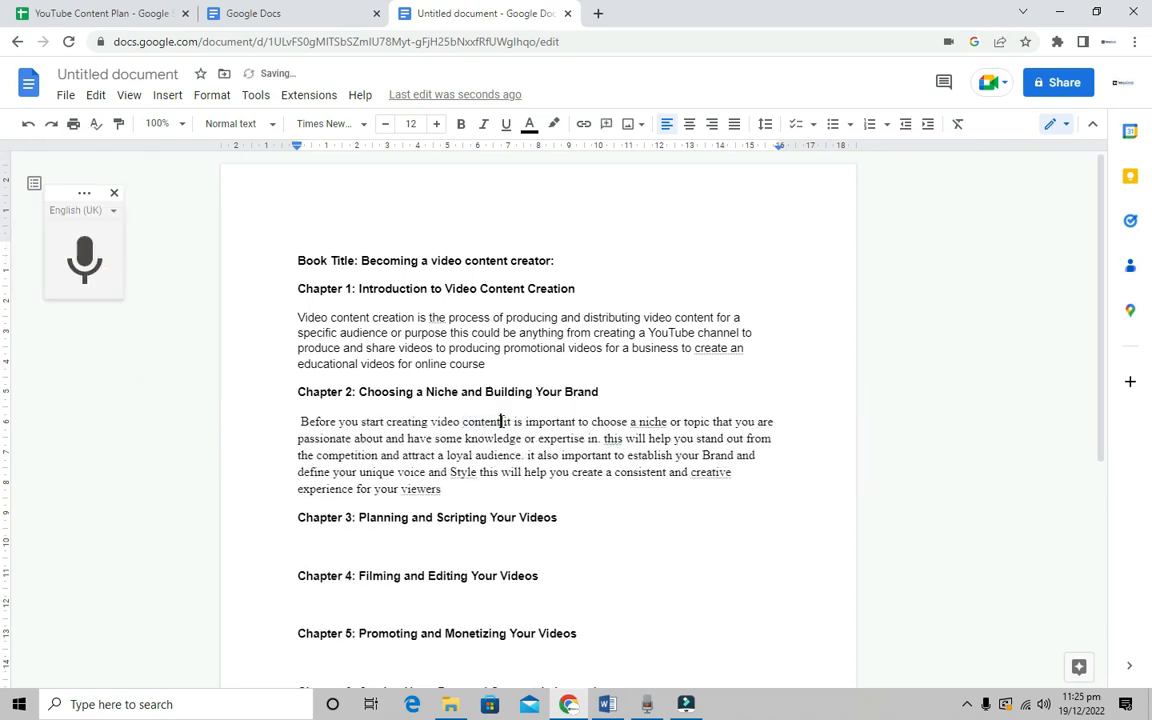
{"action": "left_click", "coordinate": [338, 548]}
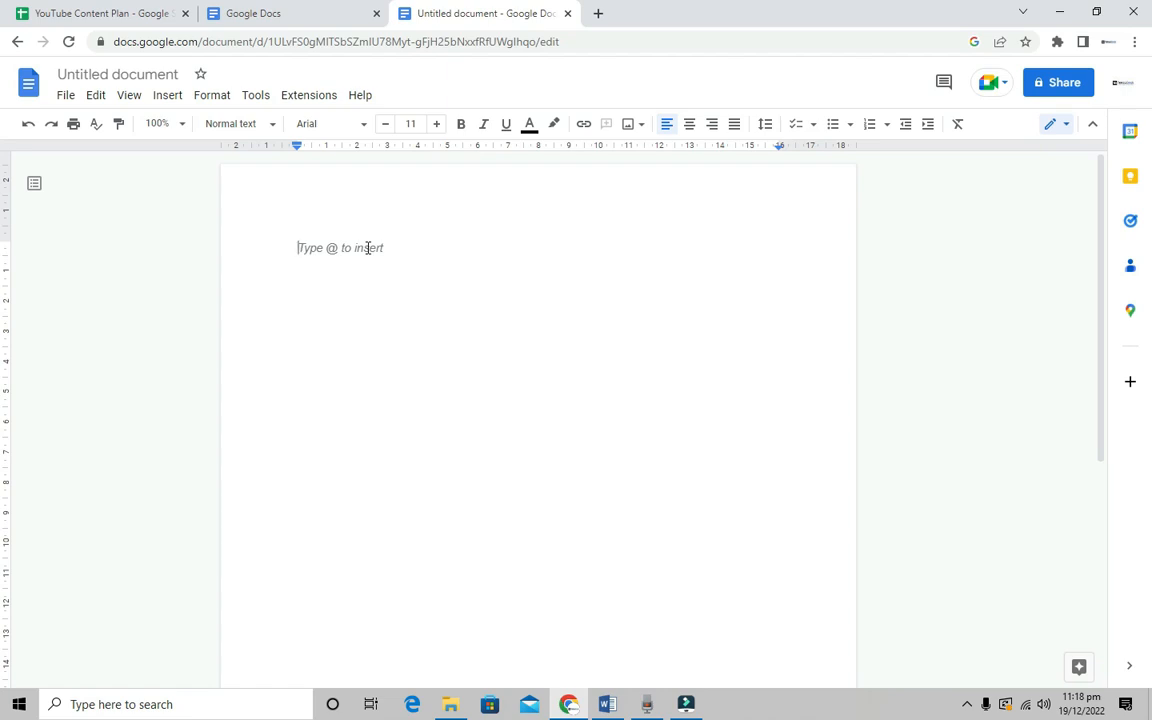
Insert the outline "Book Title: Becoming a video content creator:" with bold headings for Chapter 1 to Chapter 6 and Conclusion.
{"action": "type", "text": "Book Title: Becoming a video content creator: Chapter 1: Introduction to Video Content Creation  Chapter 2: Choosing a Niche and Building Your Brand  Chapter 3: Planning and Scripting Your Videos  Chapter 4: Filming and Editing Your Videos  Chapter 5: Promoting and Monetizing Your Videos  Chapter 6: Staying Up to Date and Constantly Improving  Conclusion"}
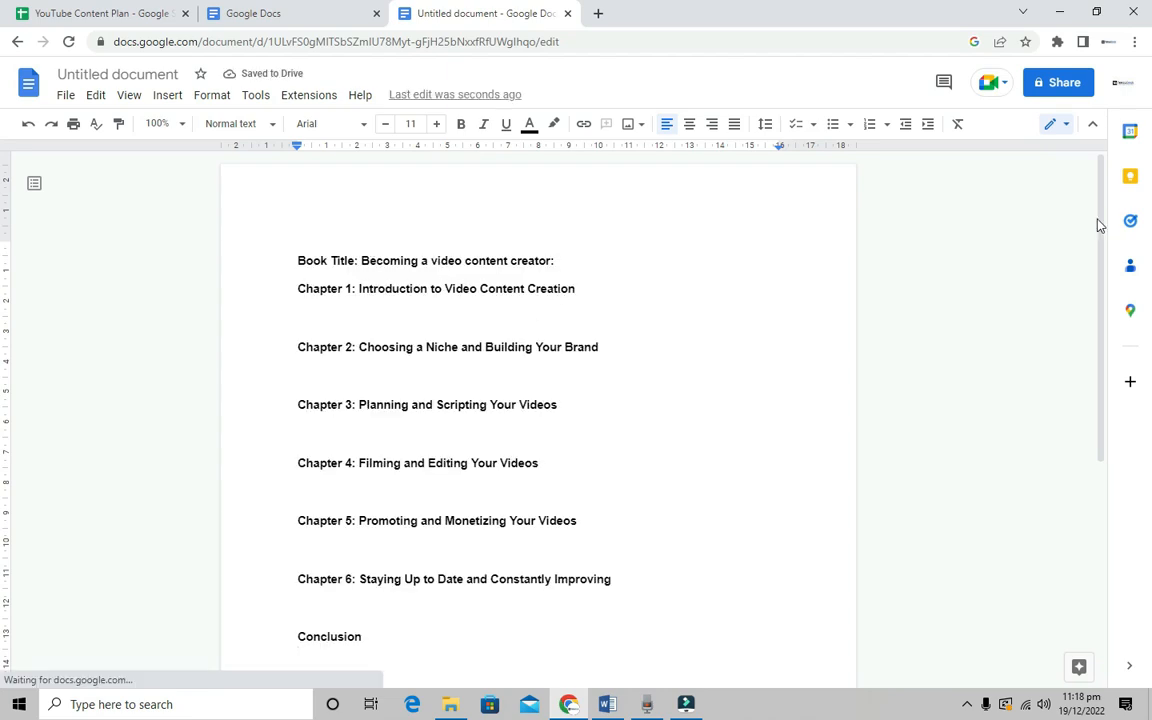
{"action": "mouse_move", "coordinate": [1100, 226]}
{"action": "left_mouse_down"}
{"action": "mouse_move", "coordinate": [1100, 284]}
{"action": "mouse_move", "coordinate": [1105, 234]}
{"action": "left_mouse_up"}
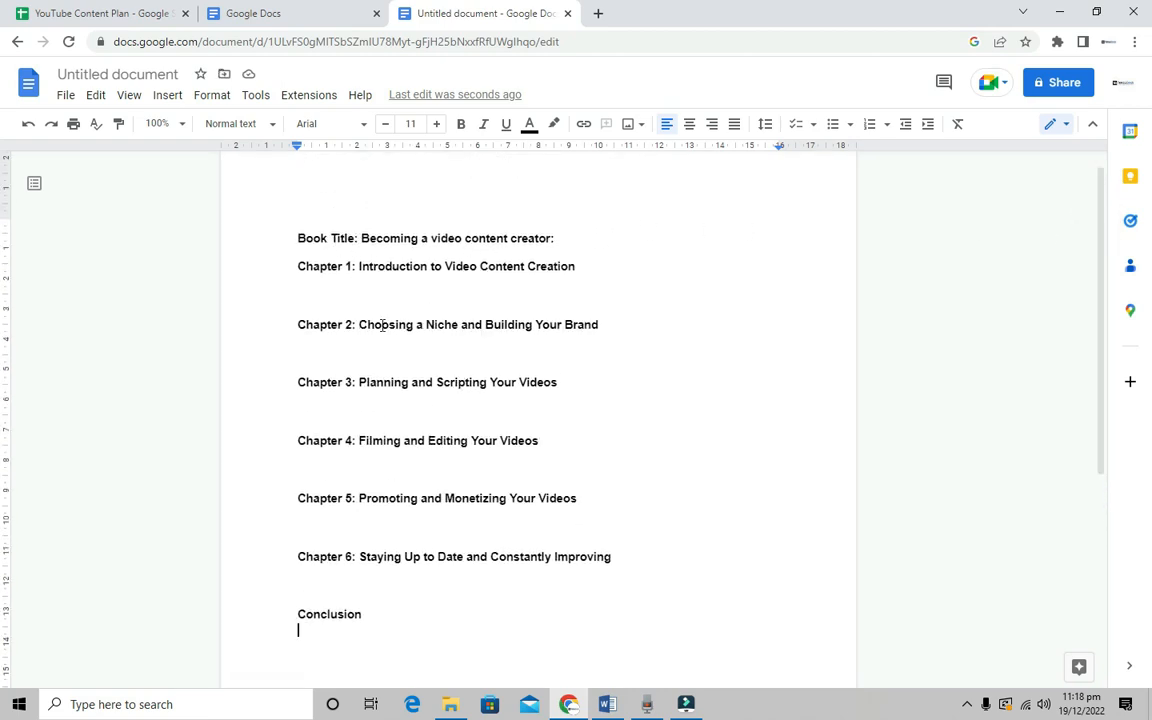
Review the book title and the Chapter 1, 2 and 3 headings in the outline.
{"action": "left_click_drag", "start_coordinate": [364, 246], "coordinate": [563, 237]}
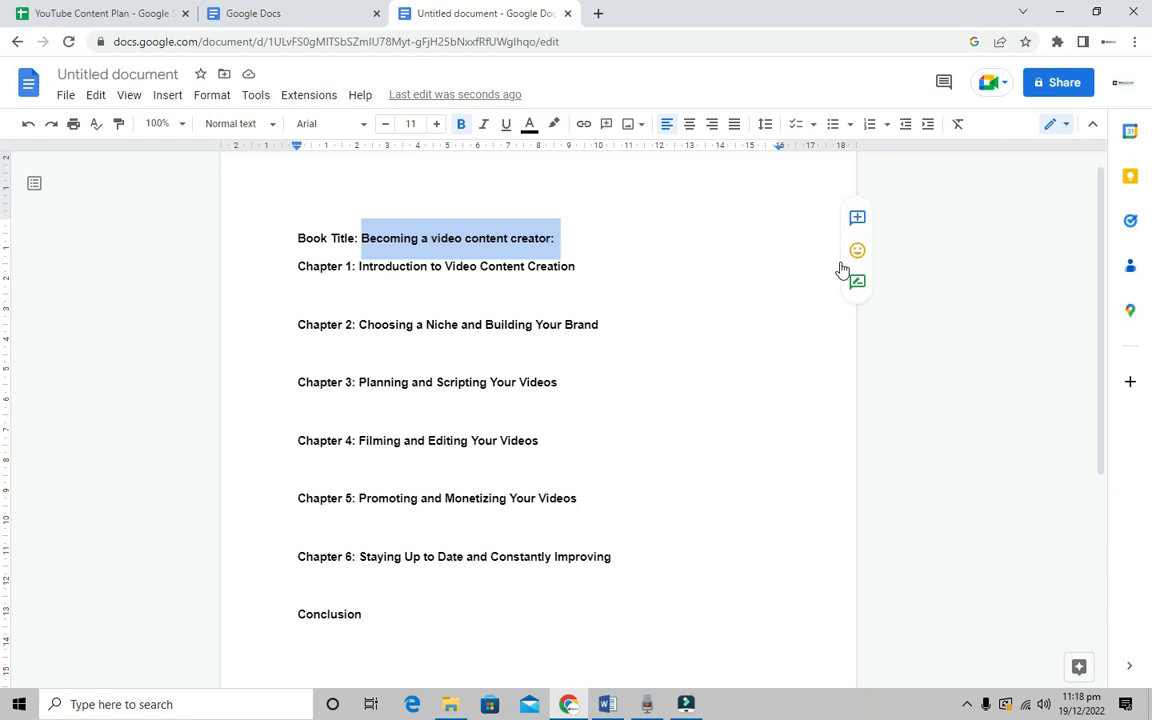
{"action": "left_click", "coordinate": [712, 338]}
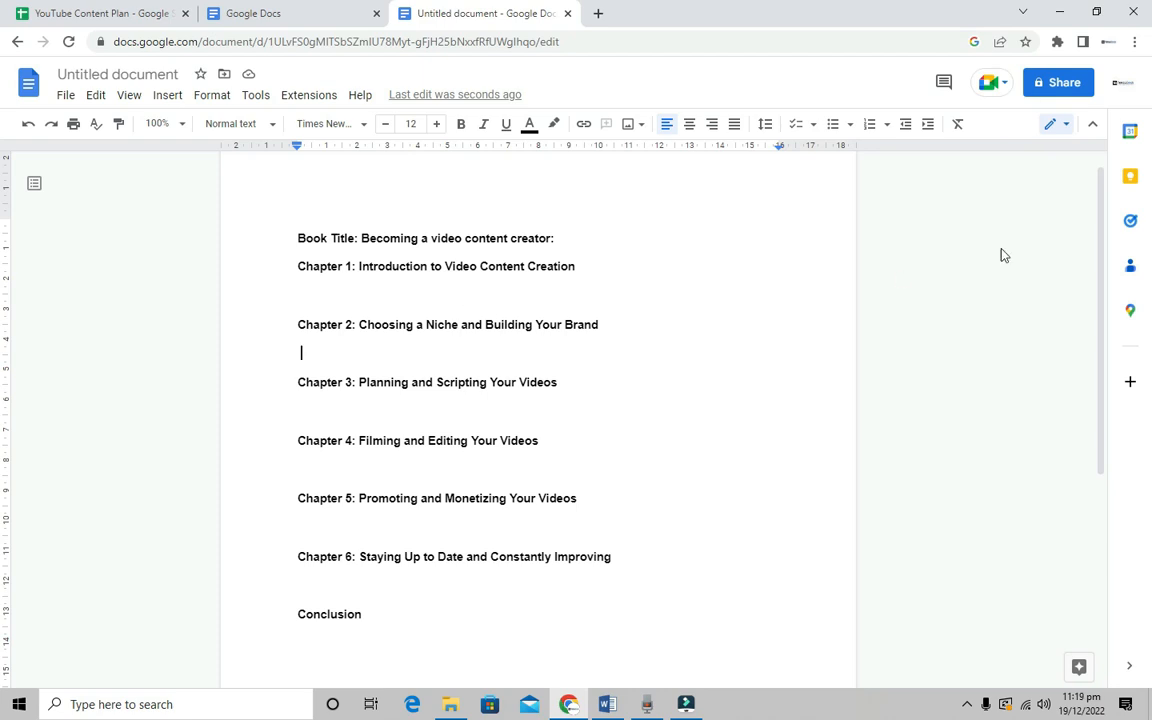
{"action": "left_click_drag", "start_coordinate": [1098, 237], "coordinate": [1100, 265]}
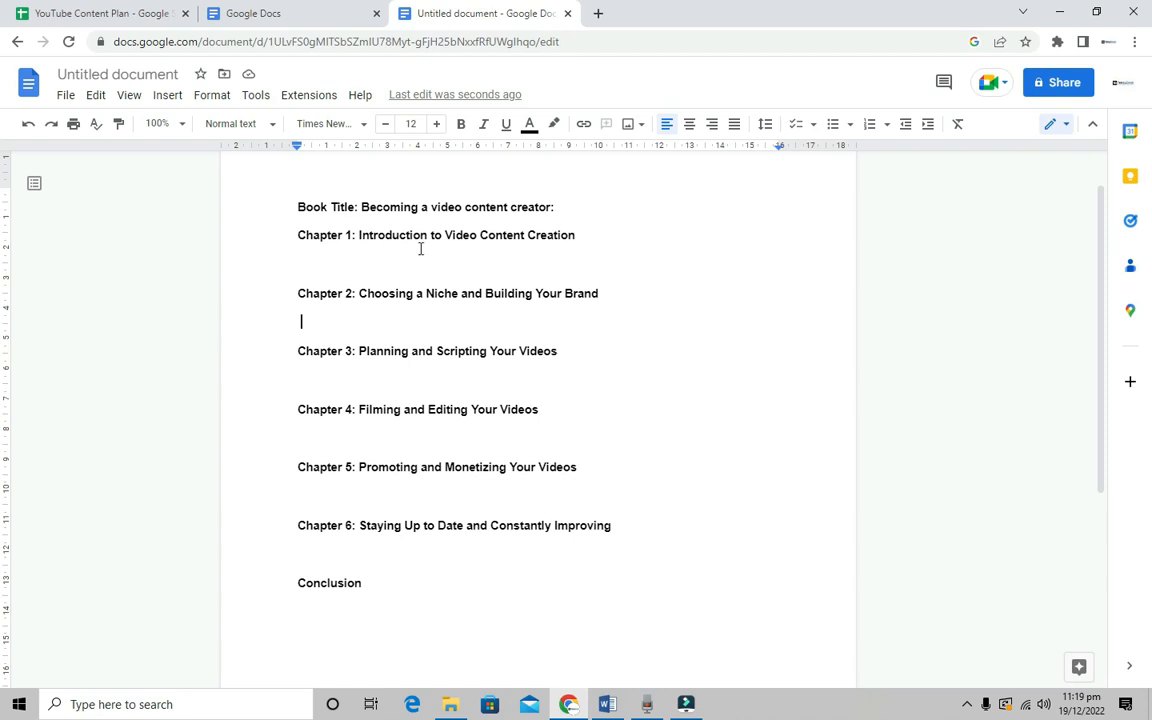
{"action": "left_click_drag", "start_coordinate": [297, 233], "coordinate": [577, 239]}
{"action": "left_click_drag", "start_coordinate": [298, 293], "coordinate": [617, 293]}
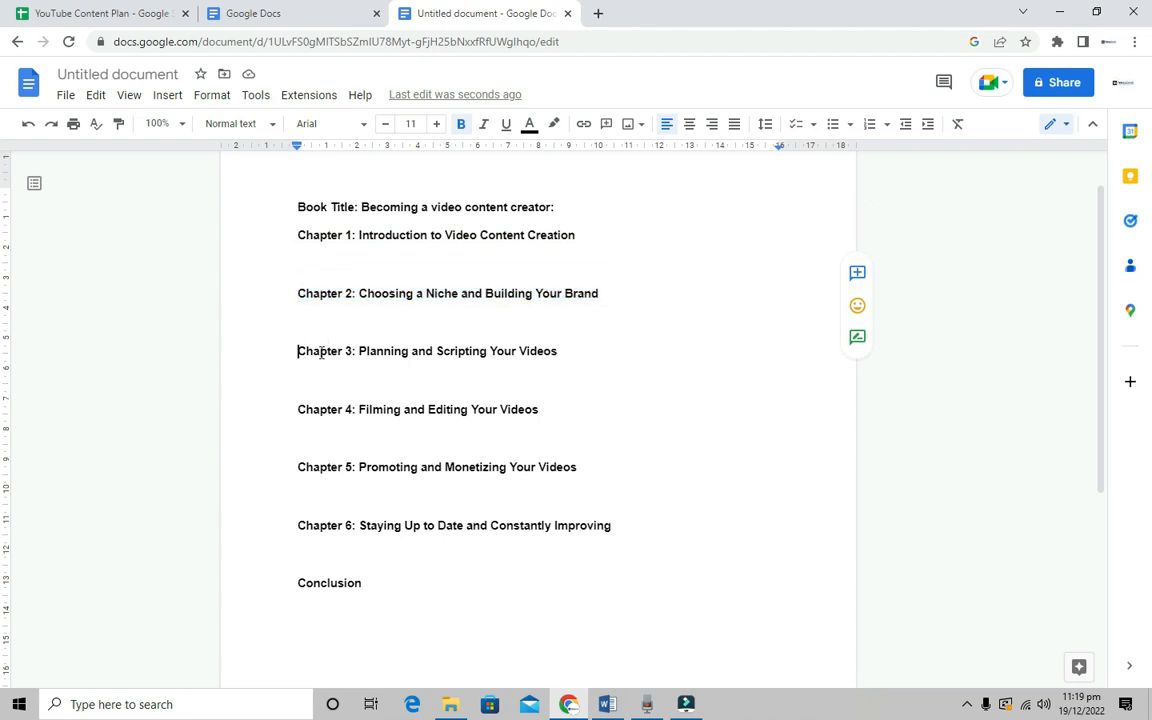
{"action": "left_click_drag", "start_coordinate": [298, 350], "coordinate": [612, 388]}
{"action": "left_click", "coordinate": [612, 388]}
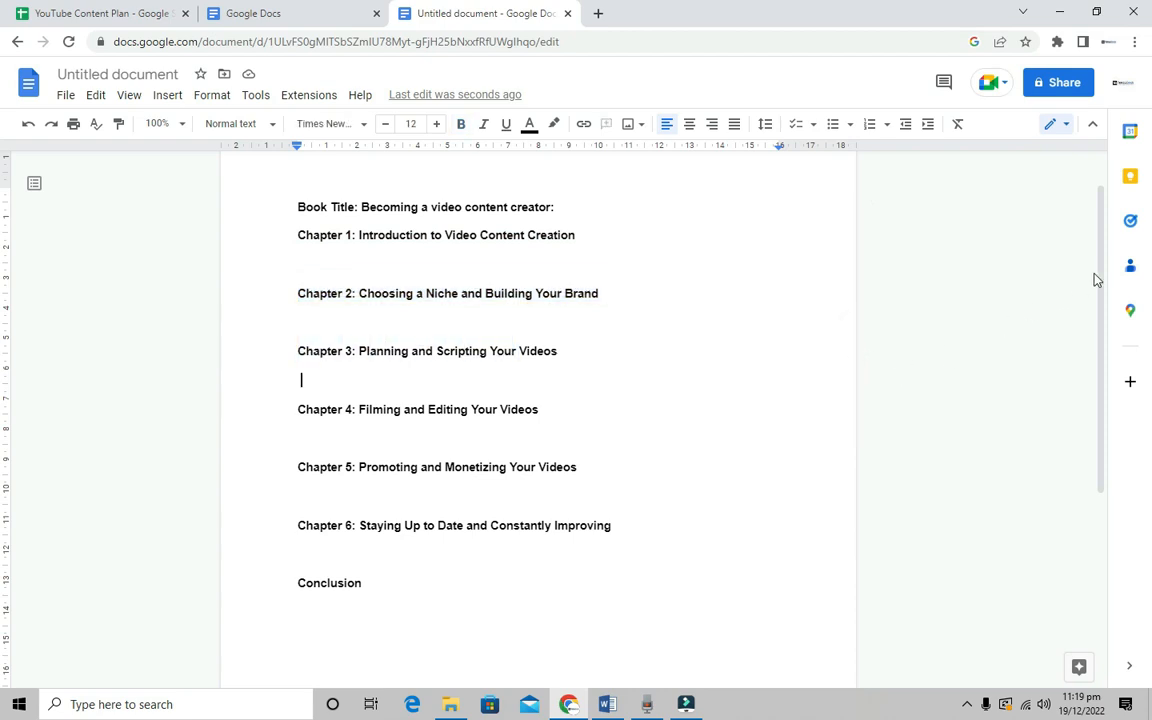
{"action": "left_click_drag", "start_coordinate": [1104, 268], "coordinate": [1105, 210]}
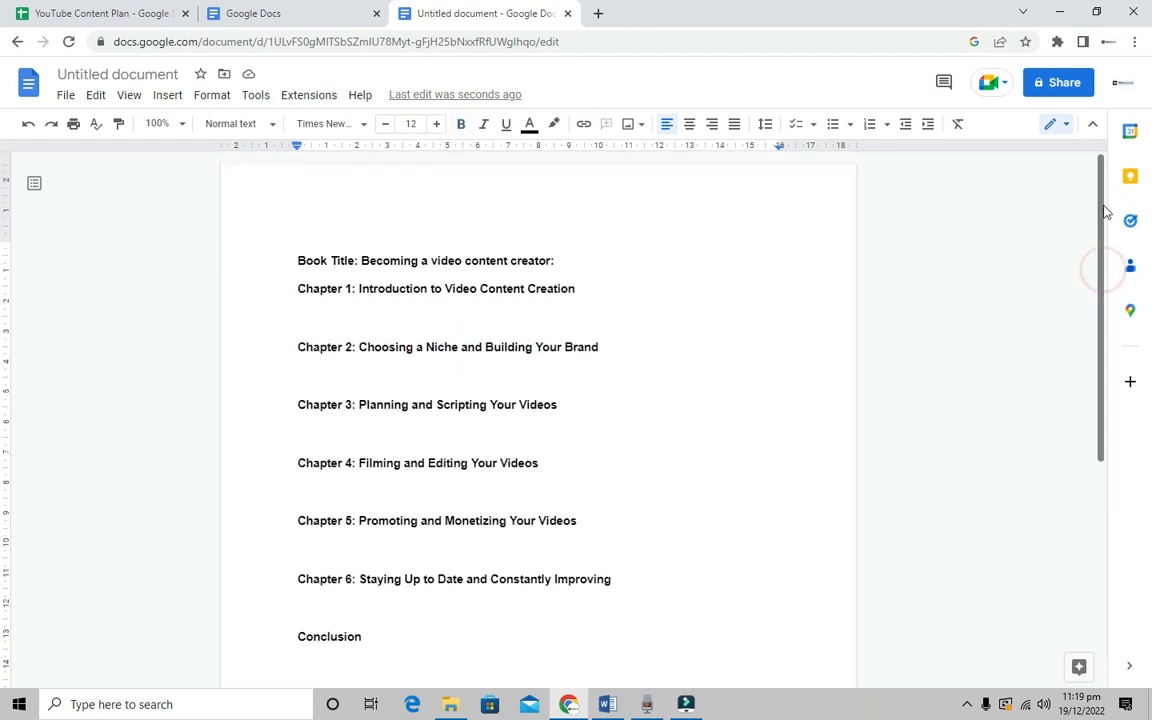
Open voice typing for the document with the cursor at the end of the Chapter 1 heading.
{"action": "left_click", "coordinate": [576, 290]}
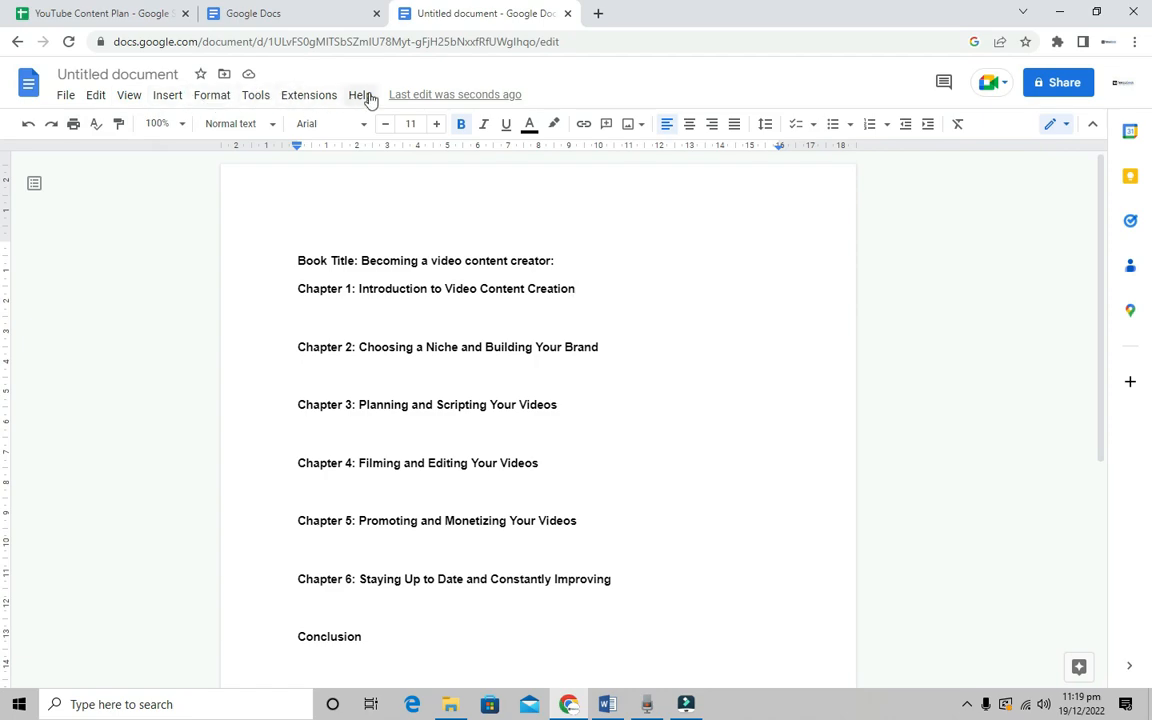
{"action": "left_click", "coordinate": [258, 99]}
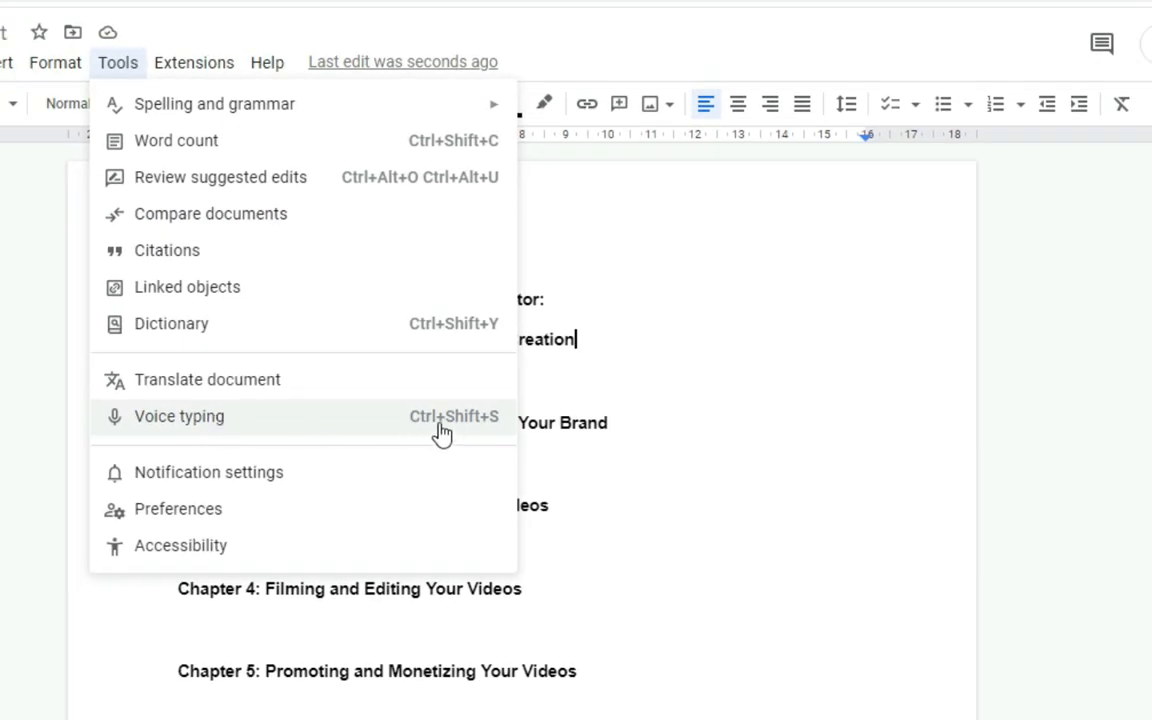
{"action": "left_click", "coordinate": [186, 416]}
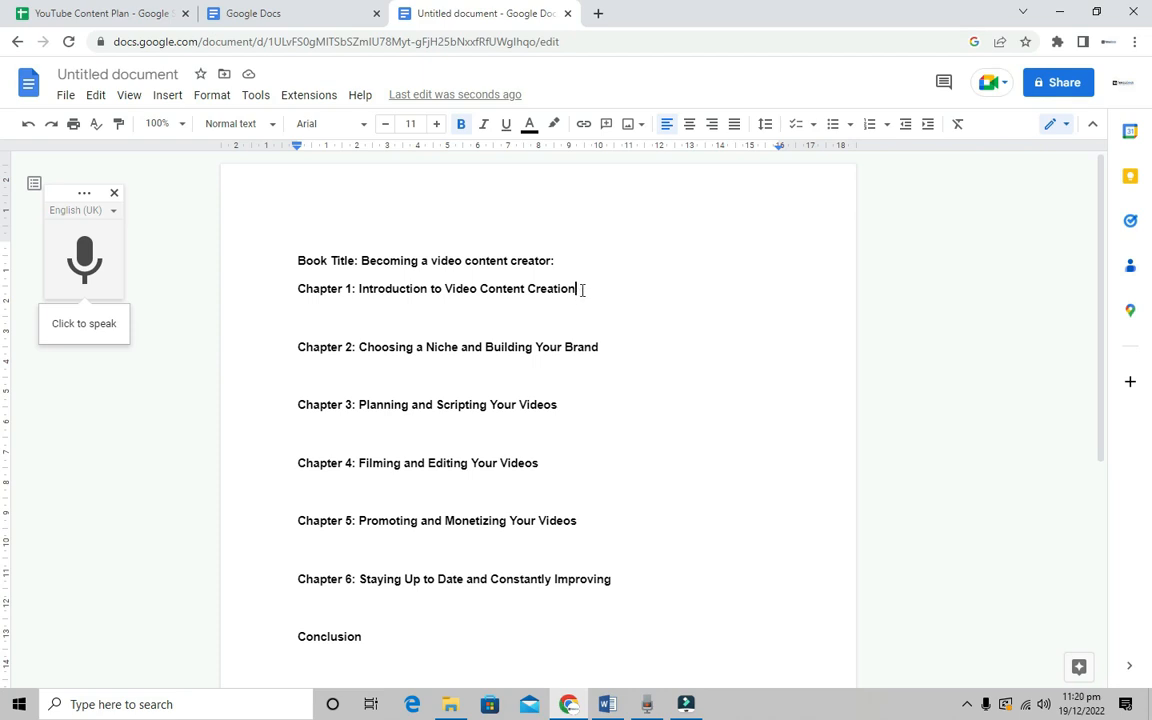
Dictate a paragraph under Chapter 1 defining video content creation, from YouTube channels to promotional and educational videos.
{"action": "key", "text": "Down"}
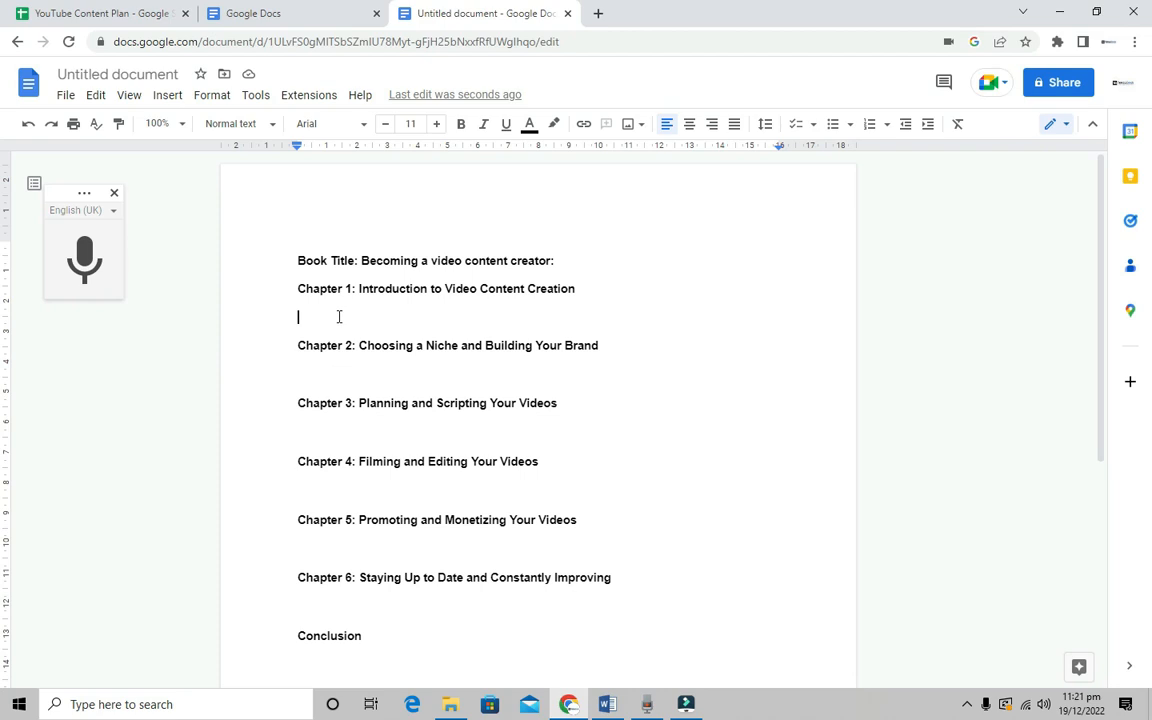
{"action": "left_click_drag", "start_coordinate": [1102, 311], "coordinate": [1063, 279]}
{"action": "key", "text": "ctrl+shift+s"}
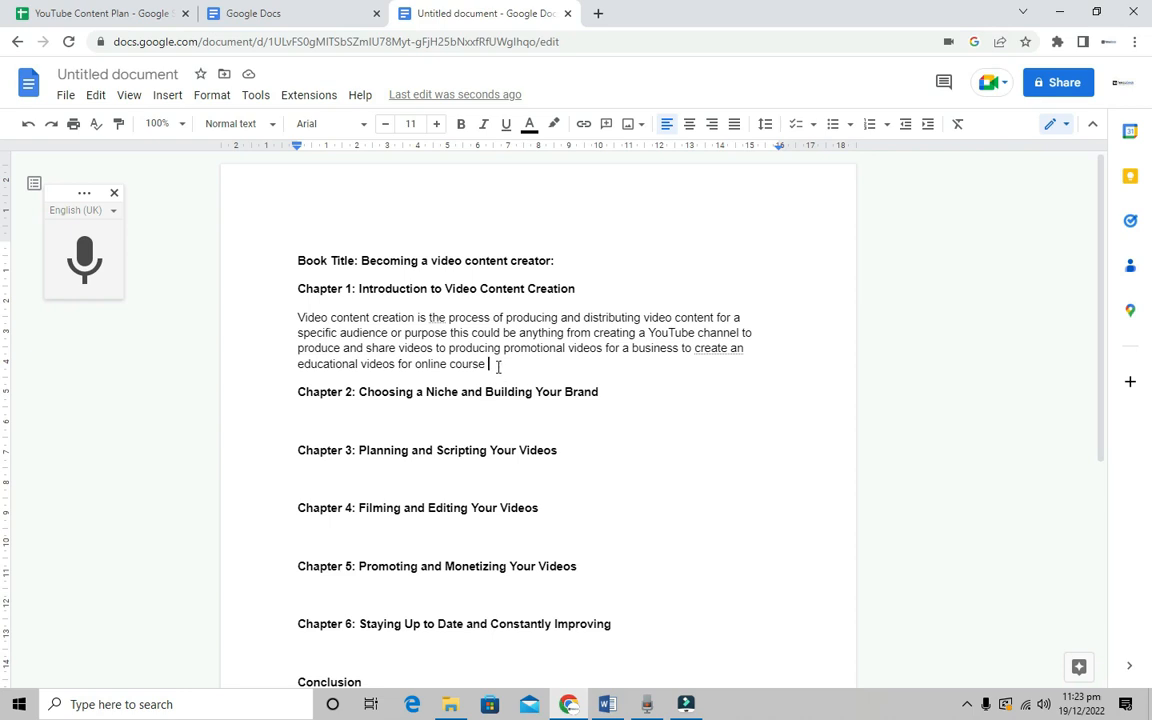
Dictate the Chapter 2 paragraph about choosing a niche, establishing a brand and creating a consistent experience for viewers.
{"action": "left_click", "coordinate": [314, 405]}
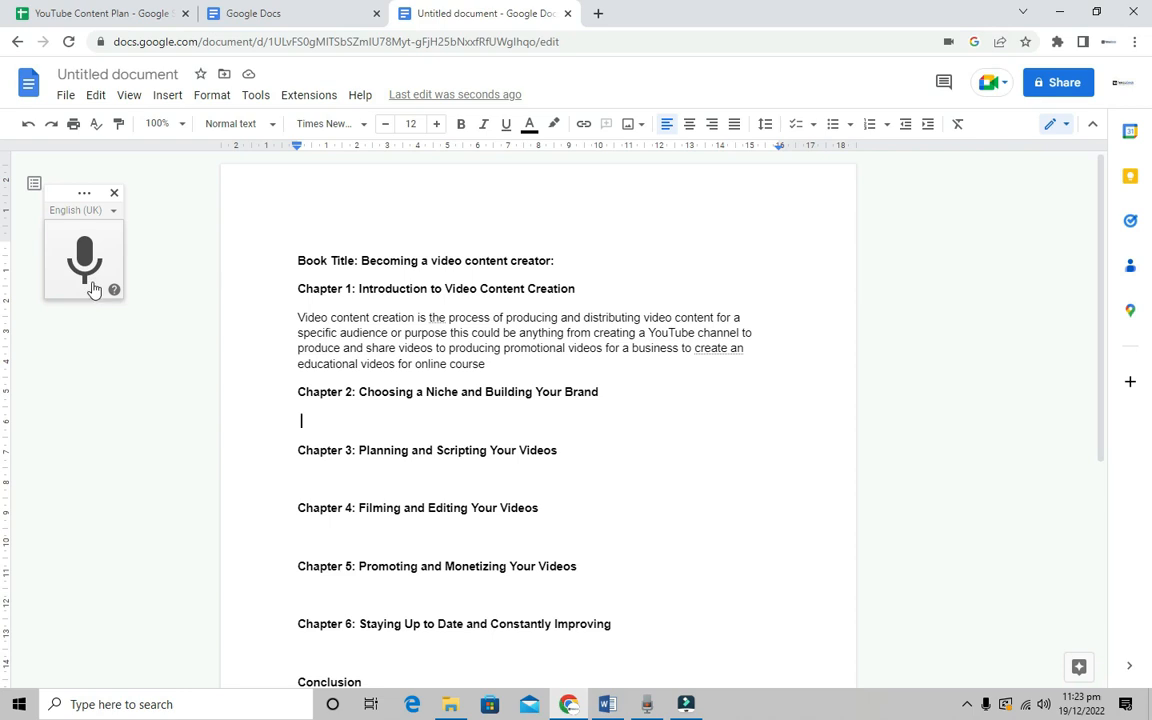
{"action": "left_click", "coordinate": [91, 288]}
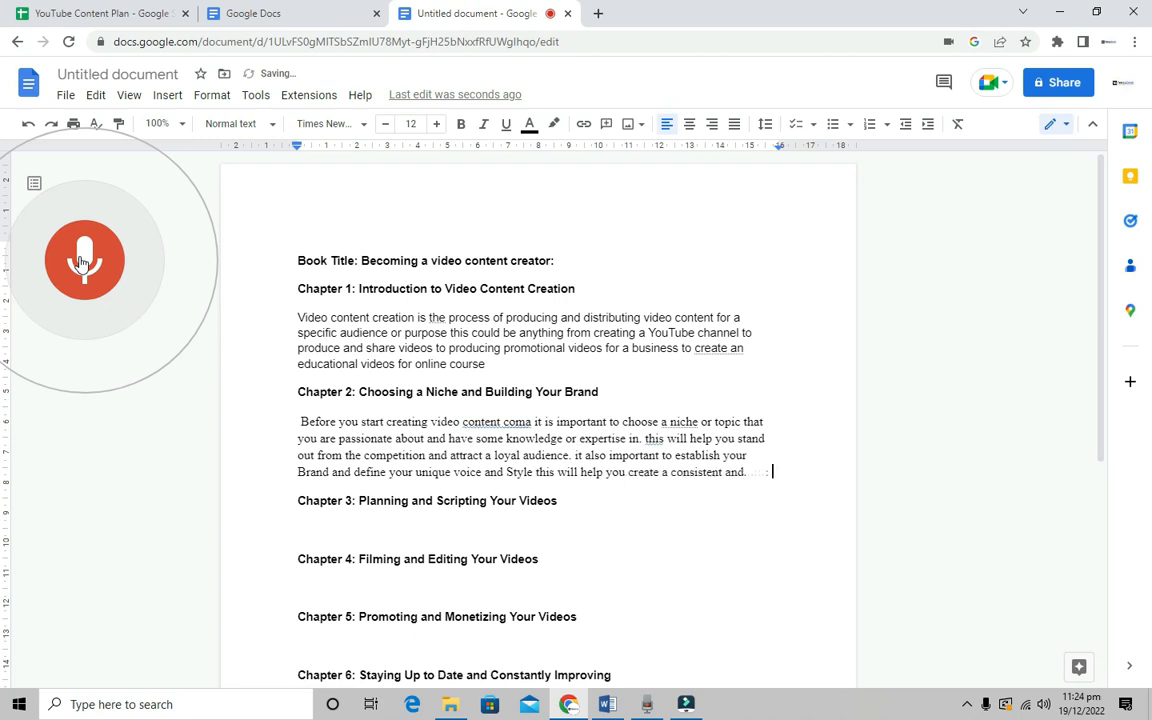
{"action": "left_click", "coordinate": [82, 262]}
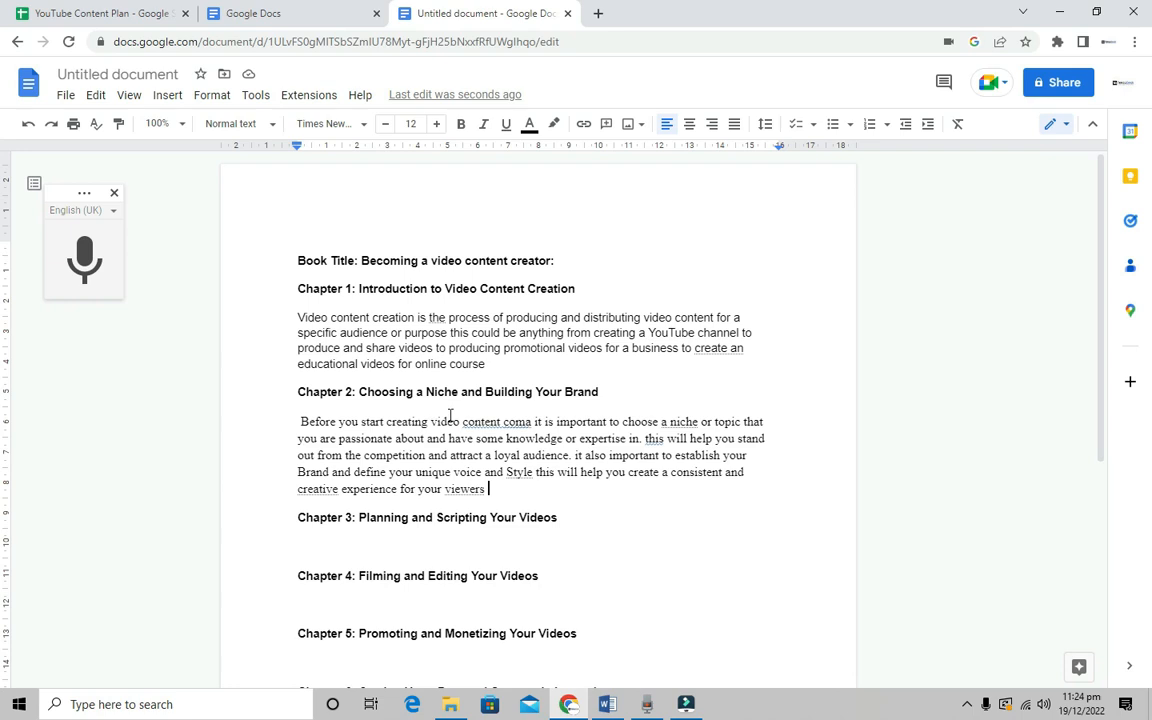
Remove the misrecognised word "coma" after "video content" in the Chapter 2 paragraph.
{"action": "left_click", "coordinate": [525, 422]}
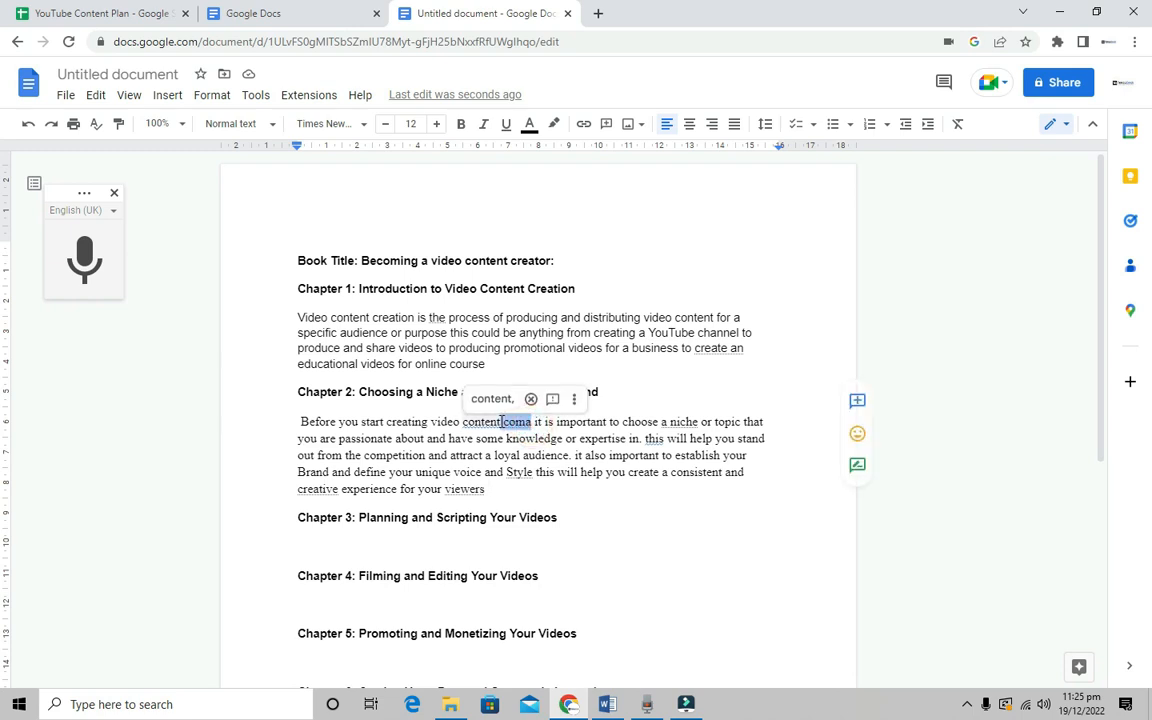
{"action": "key", "text": "BackSpace"}
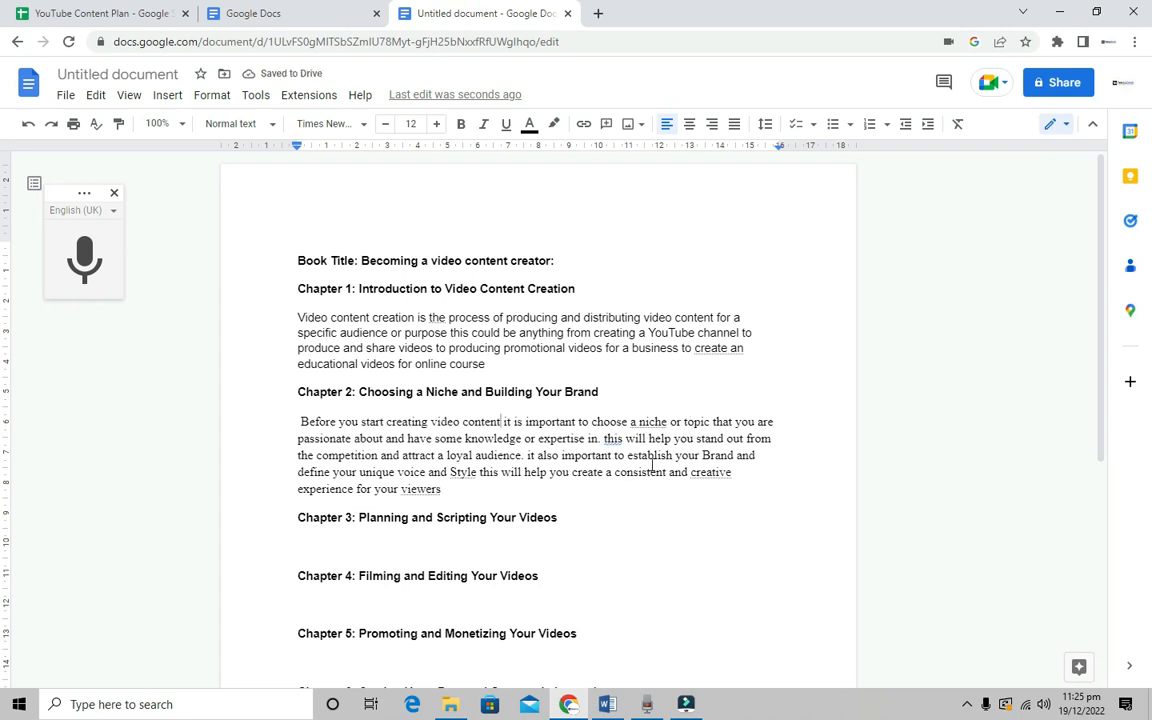
{"action": "left_click", "coordinate": [456, 489]}
Dictate the Chapter 3 paragraph about planning videos, defining their purpose, creating an outline or storyboard and writing a clear script.
{"action": "left_click", "coordinate": [315, 534]}
{"action": "left_click", "coordinate": [85, 258]}
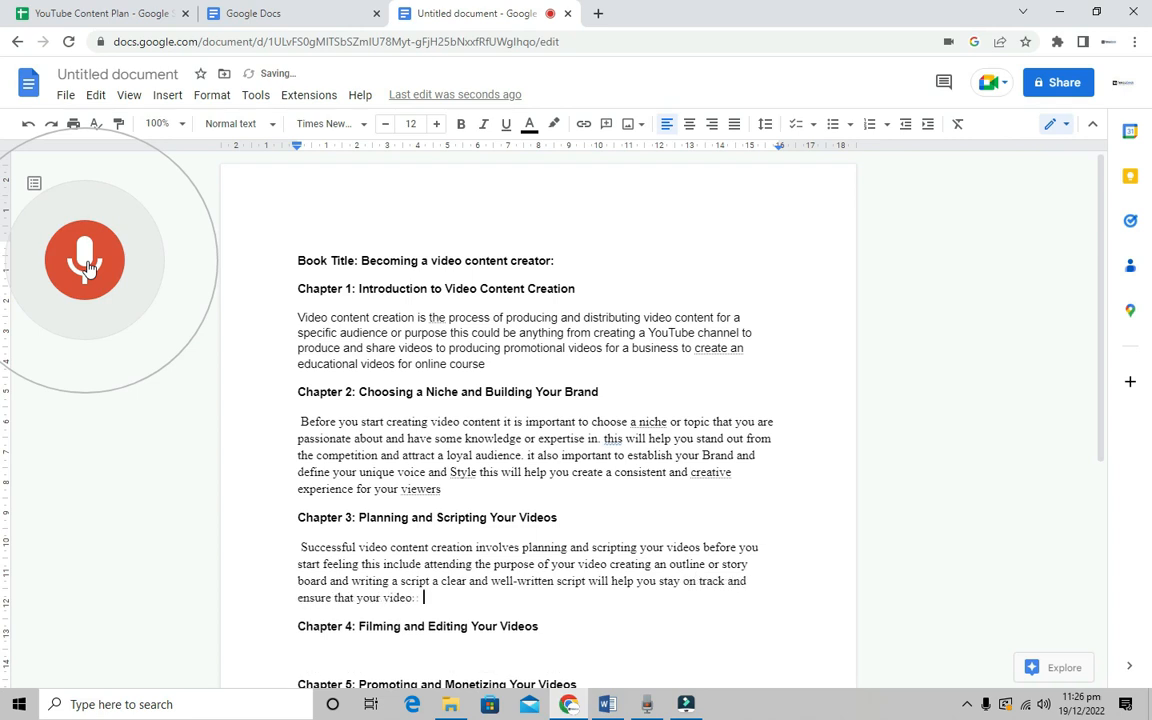
{"action": "left_click", "coordinate": [88, 267]}
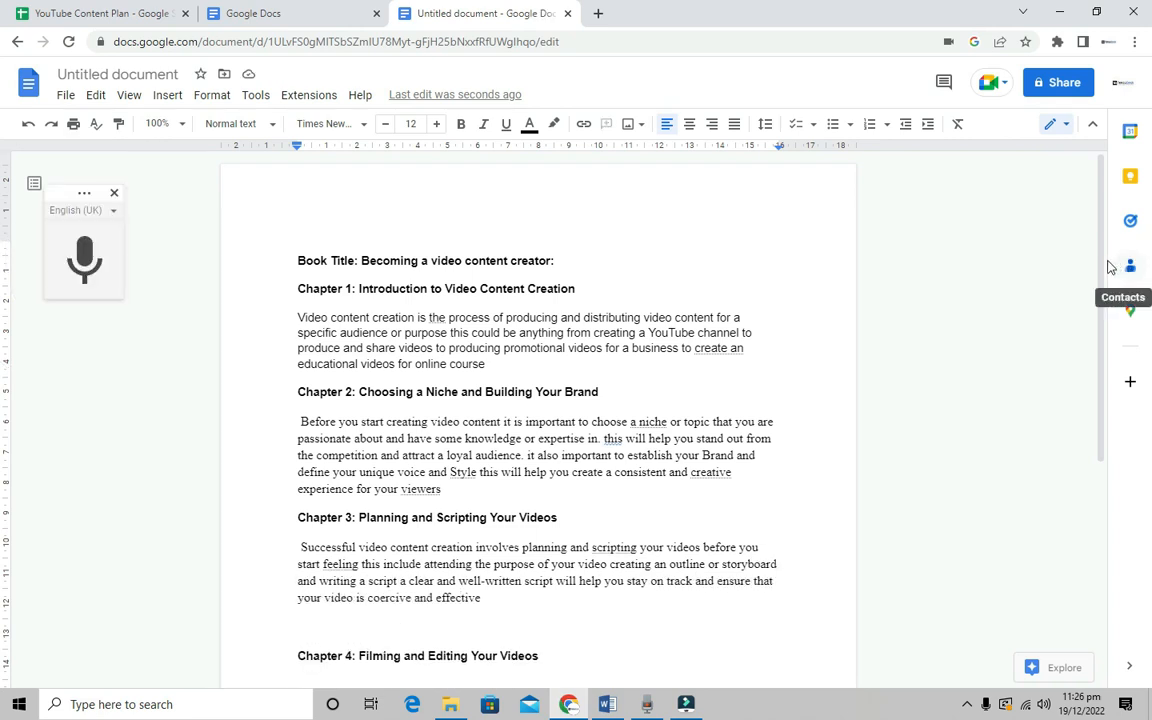
Dictate a paragraph under the Chapter 4 heading about filming equipment, setting up the location and using editing software for a polished final product.
{"action": "left_click_drag", "start_coordinate": [1104, 268], "coordinate": [1097, 413]}
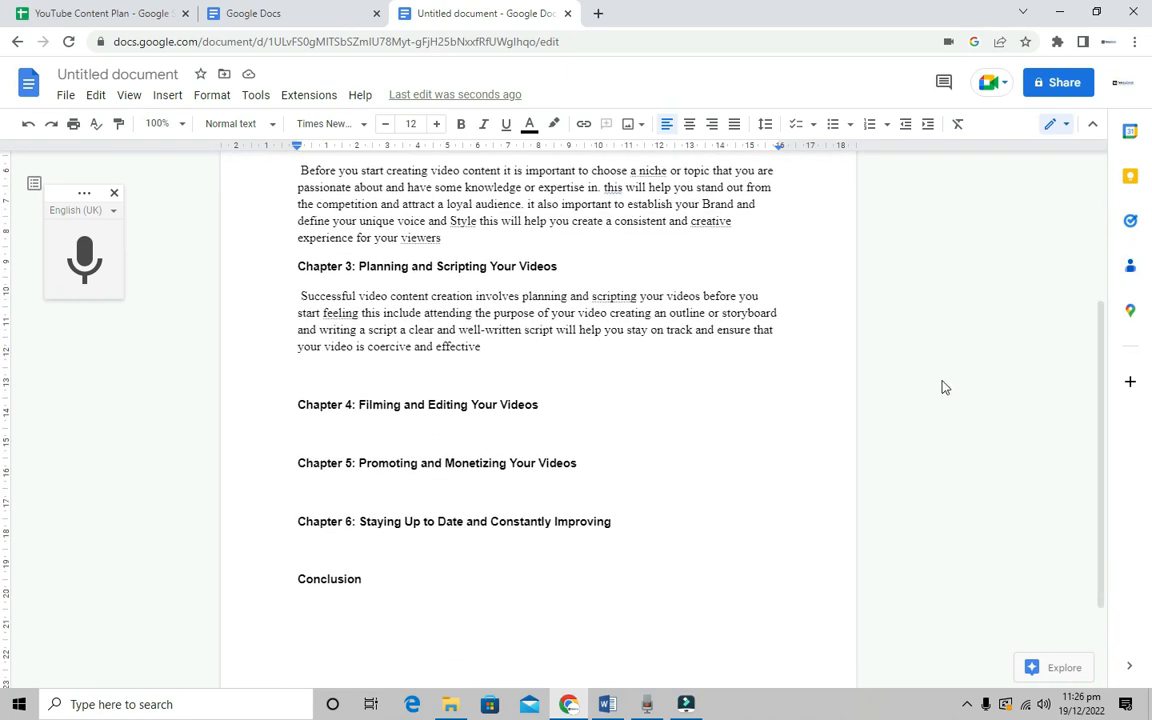
{"action": "left_click", "coordinate": [559, 405]}
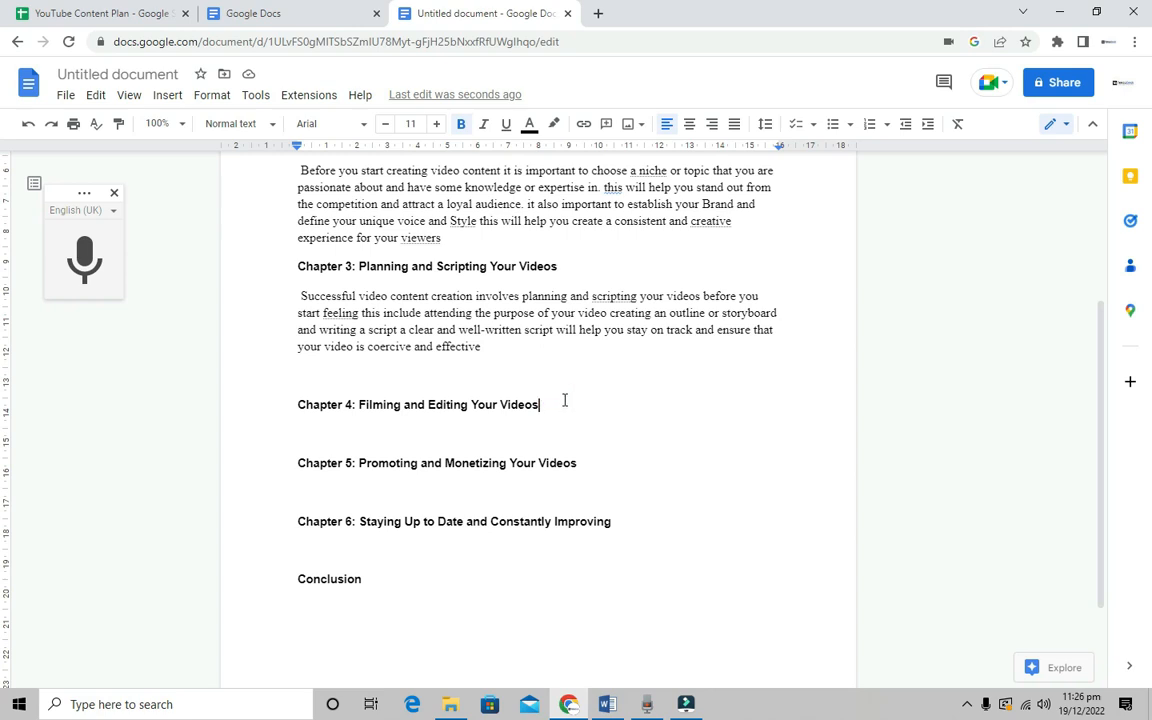
{"action": "key", "text": "Return"}
{"action": "key", "text": "ctrl+shift+s"}
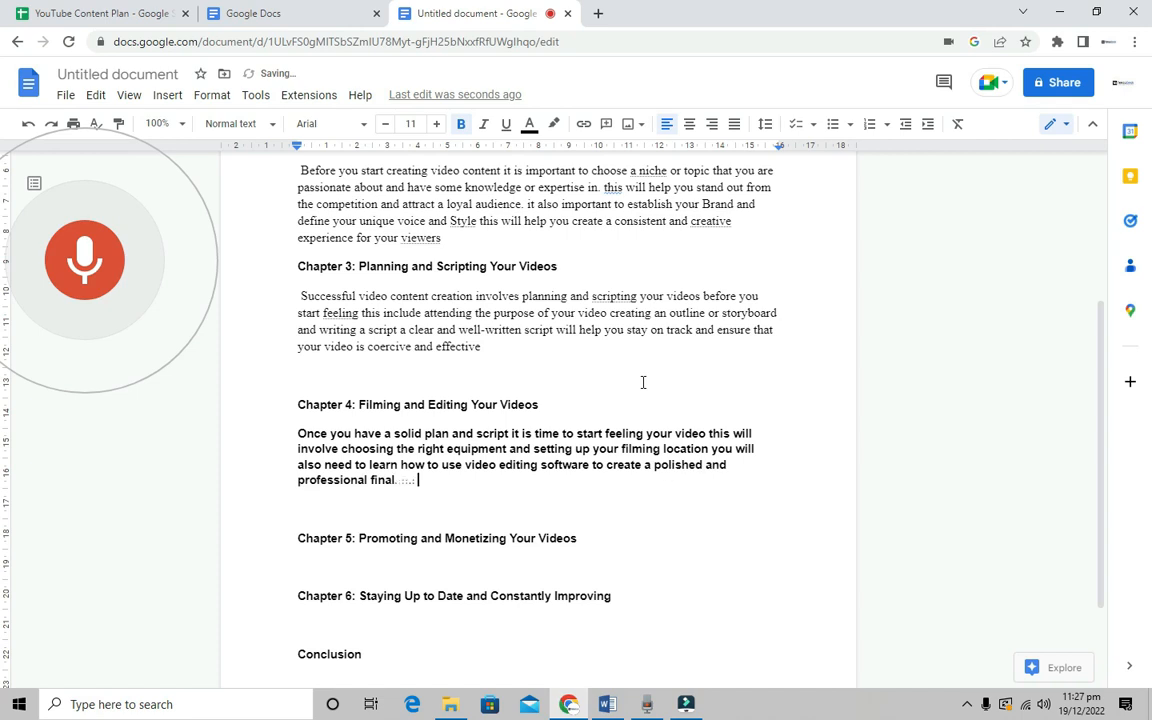
{"action": "left_click", "coordinate": [488, 484]}
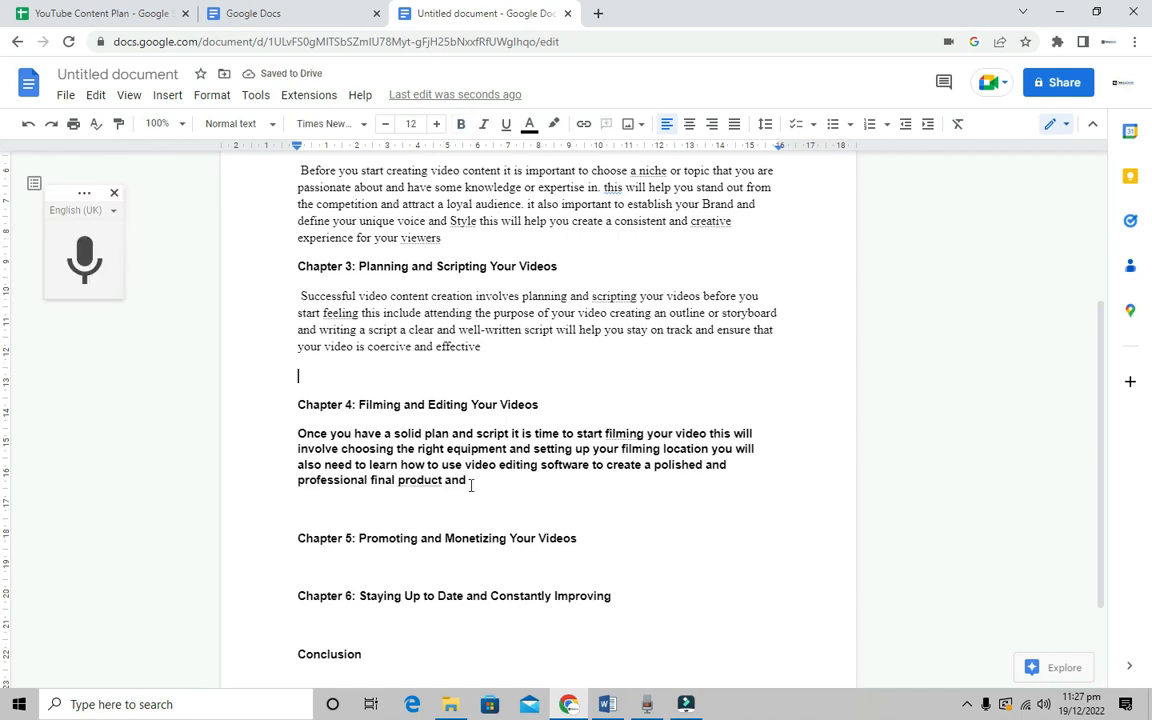
Format the Chapter 1 heading in the Impact font at size 15.
{"action": "left_click_drag", "start_coordinate": [1103, 330], "coordinate": [1104, 436]}
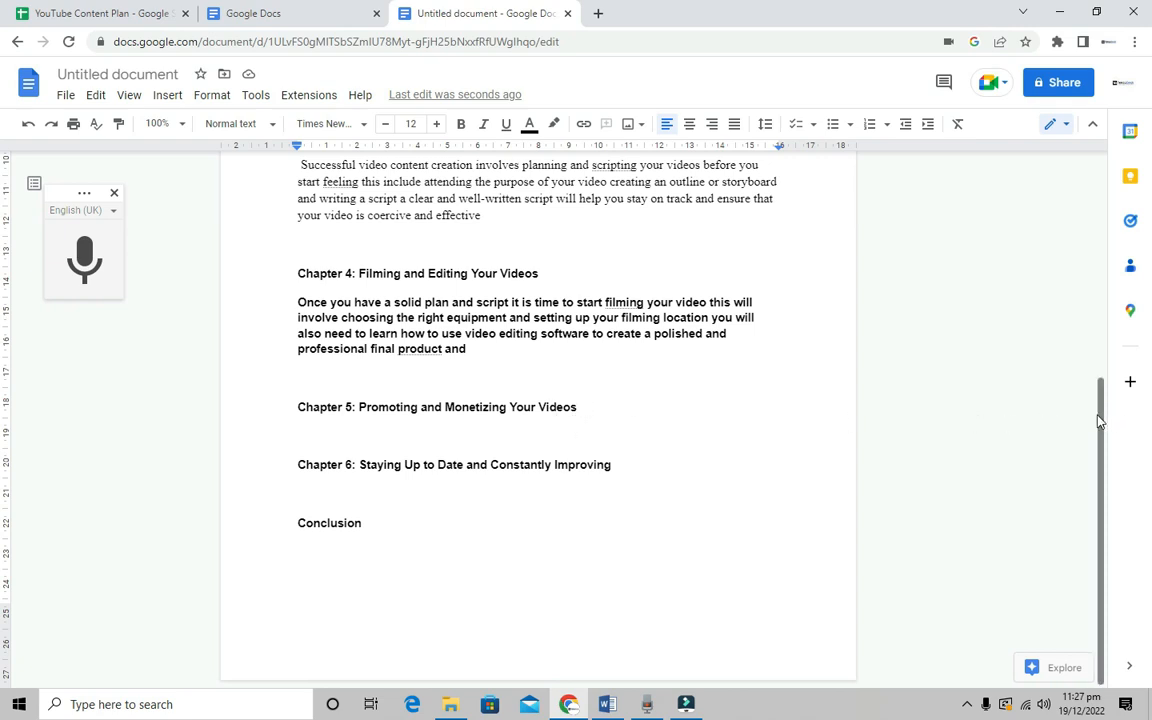
{"action": "left_click_drag", "start_coordinate": [1098, 420], "coordinate": [1113, 336]}
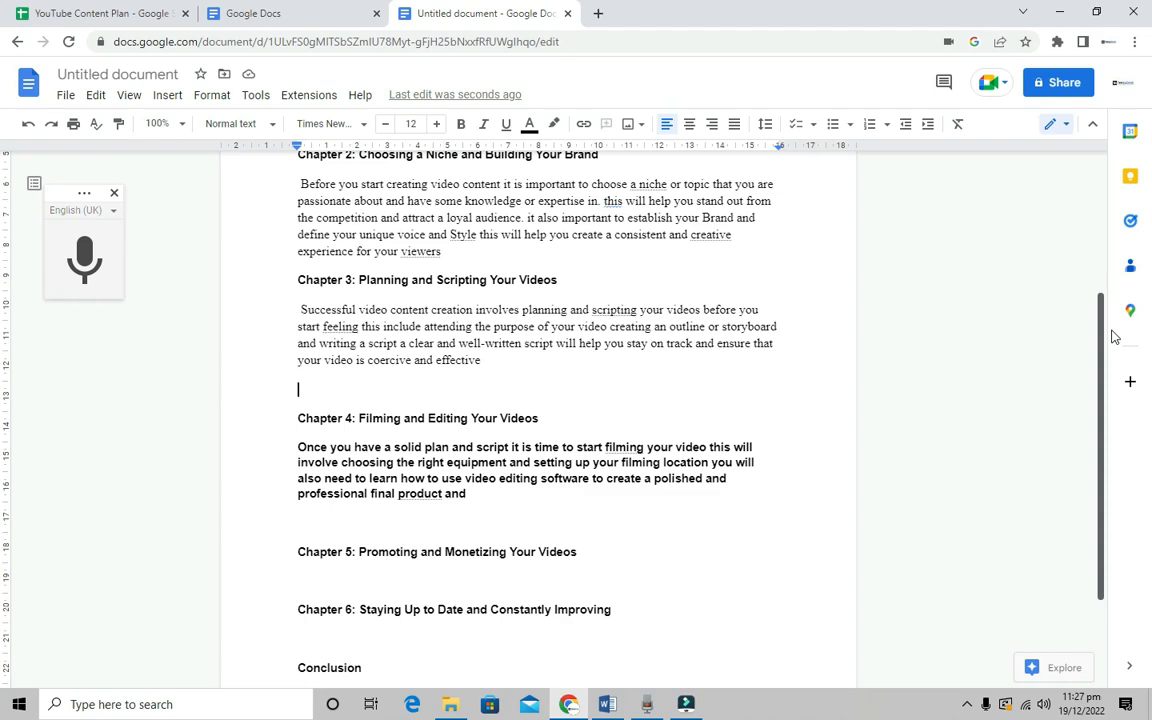
{"action": "left_click_drag", "start_coordinate": [1113, 336], "coordinate": [1100, 413]}
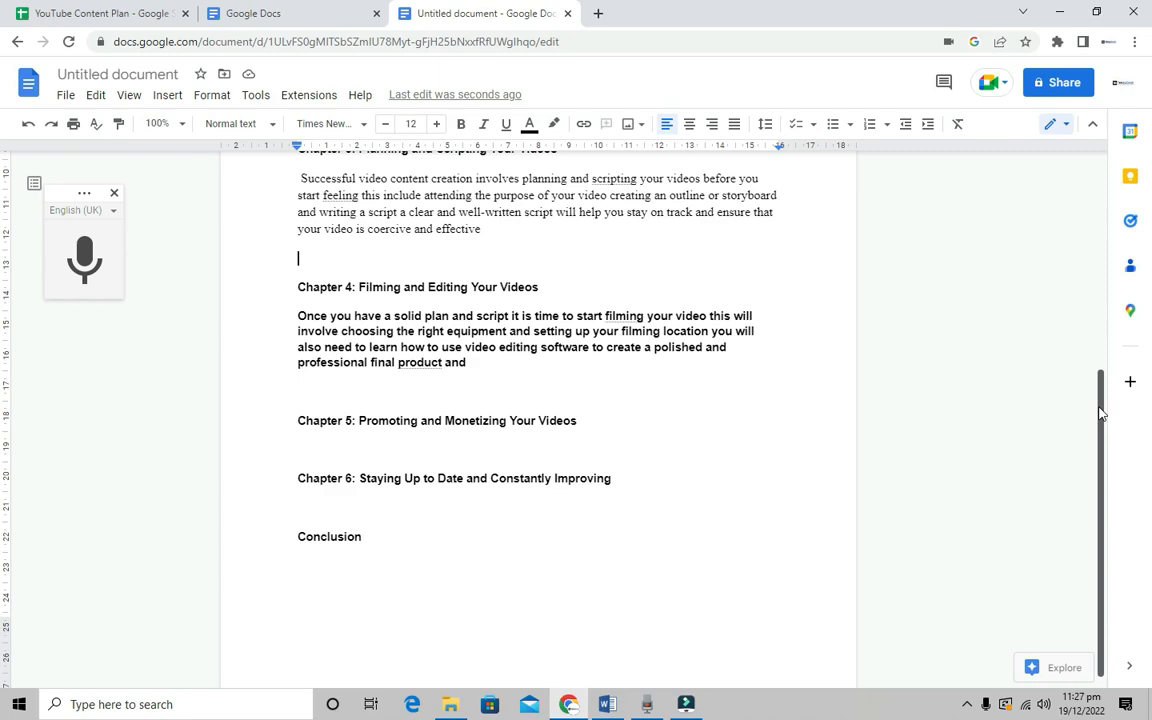
{"action": "left_click", "coordinate": [1100, 413]}
{"action": "left_click_drag", "start_coordinate": [1100, 413], "coordinate": [1108, 224]}
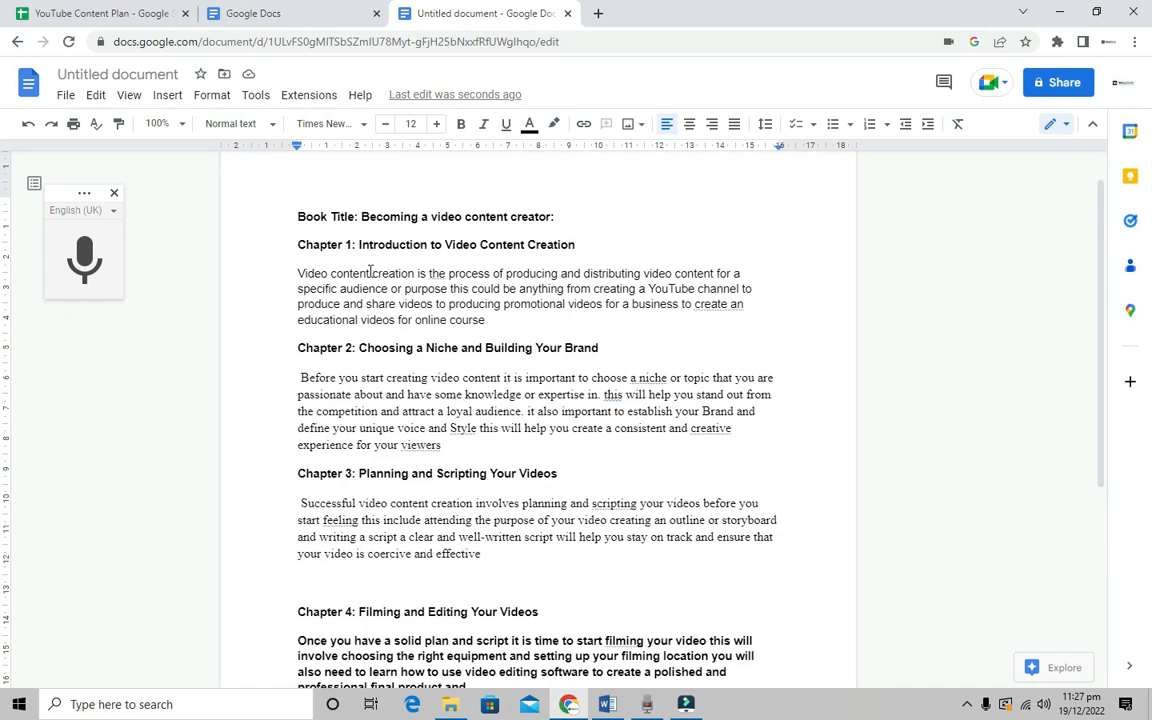
{"action": "left_click_drag", "start_coordinate": [588, 245], "coordinate": [290, 245]}
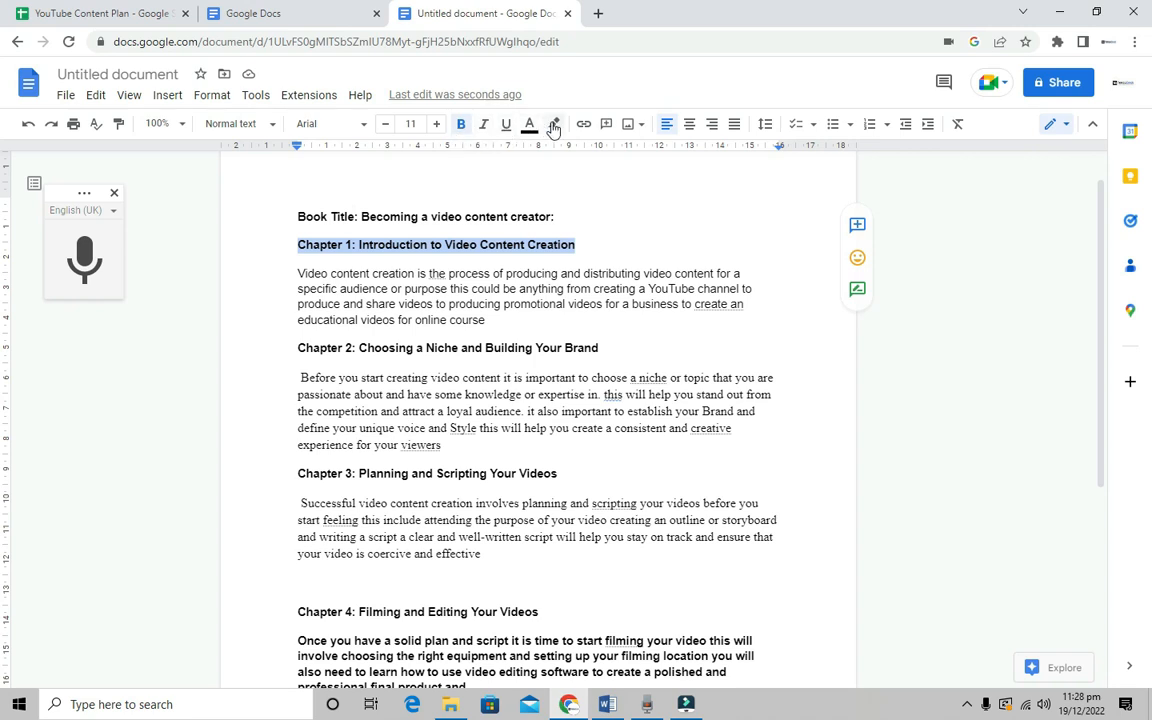
{"action": "left_click", "coordinate": [365, 124]}
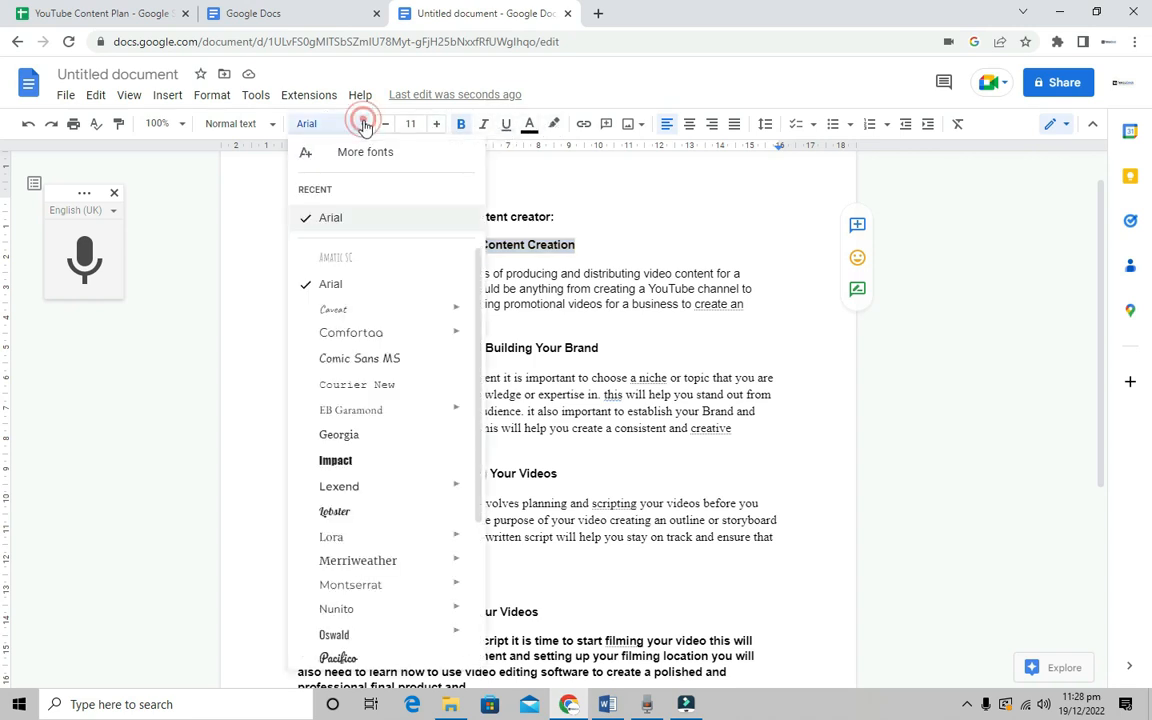
{"action": "left_click", "coordinate": [337, 461]}
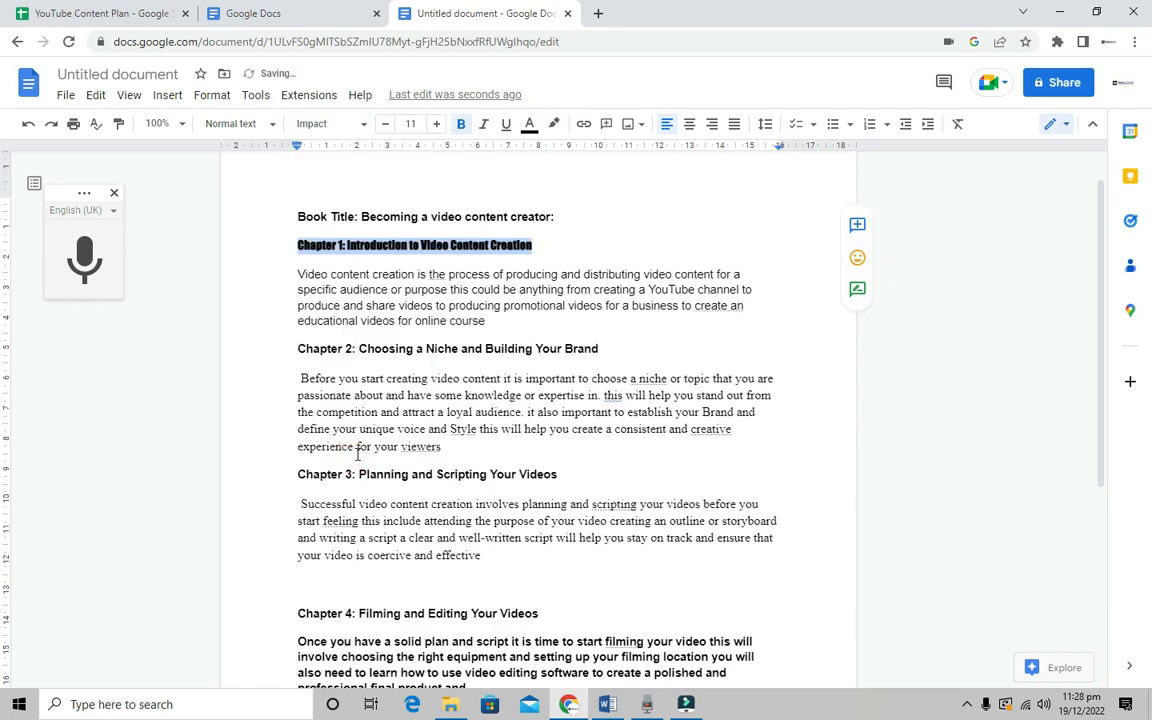
{"action": "left_click", "coordinate": [436, 124]}
{"action": "left_click", "coordinate": [436, 124]}
{"action": "left_click", "coordinate": [436, 124]}
{"action": "left_click", "coordinate": [436, 124]}
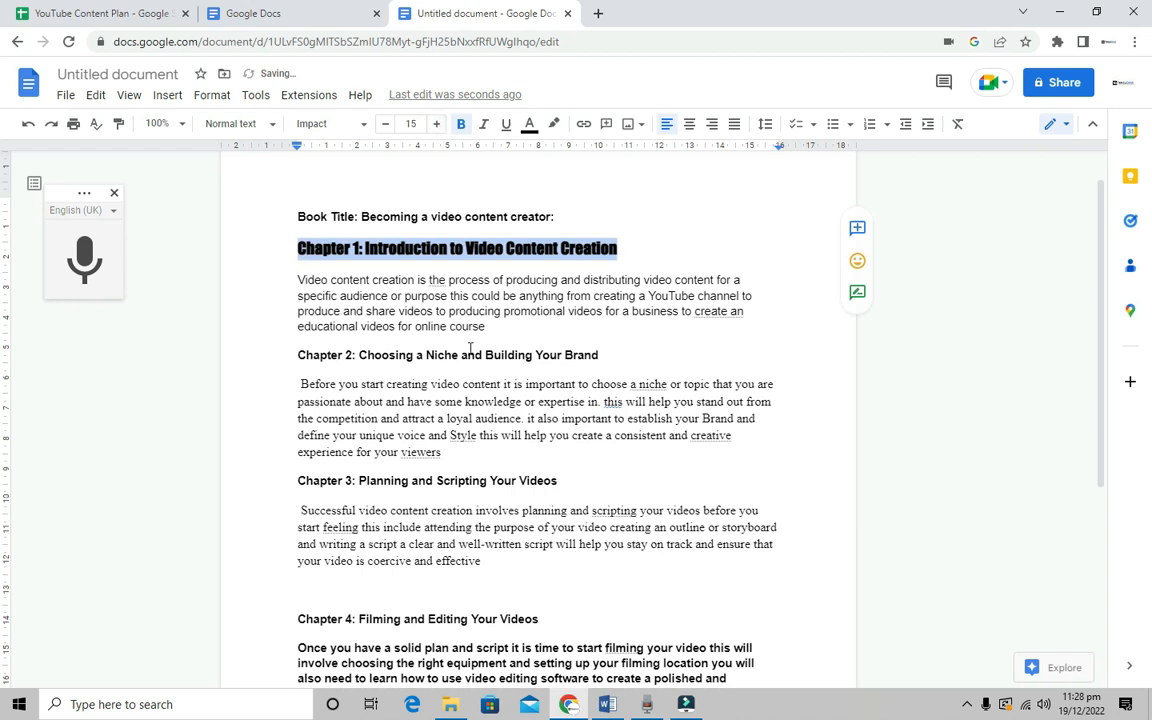
Format the Chapter 2 heading in the Impact font at size 15, matching the Chapter 1 heading.
{"action": "left_click", "coordinate": [480, 384]}
{"action": "left_click_drag", "start_coordinate": [689, 360], "coordinate": [290, 358]}
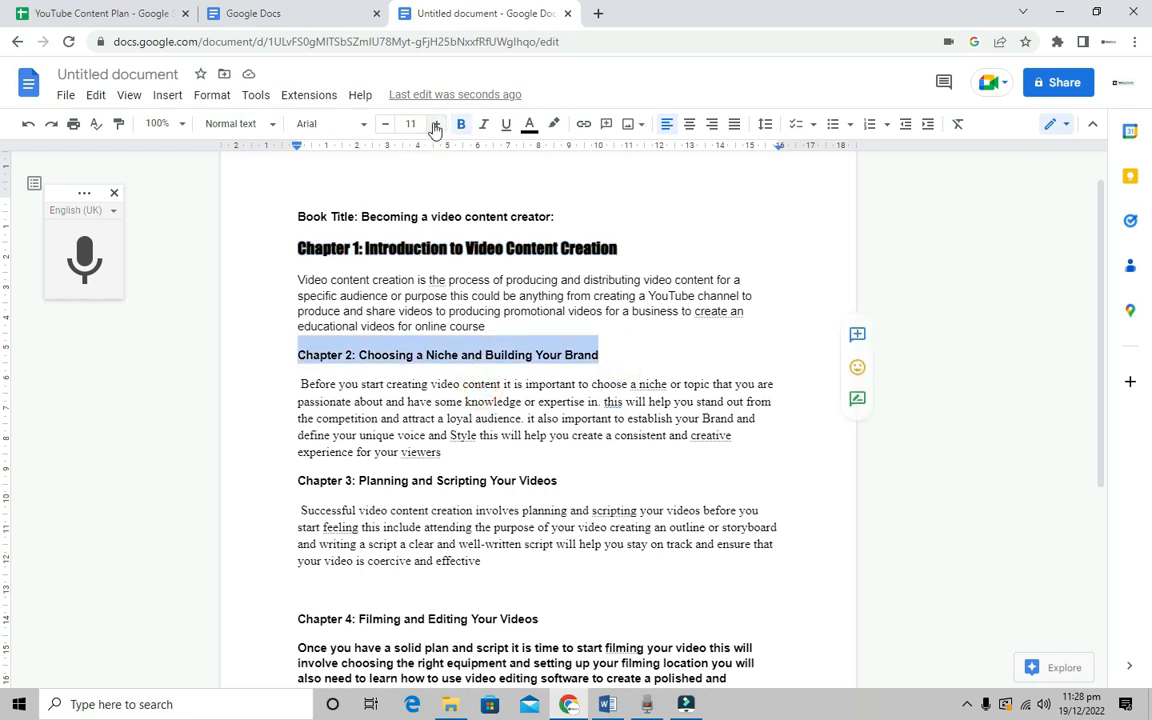
{"action": "left_click", "coordinate": [363, 124]}
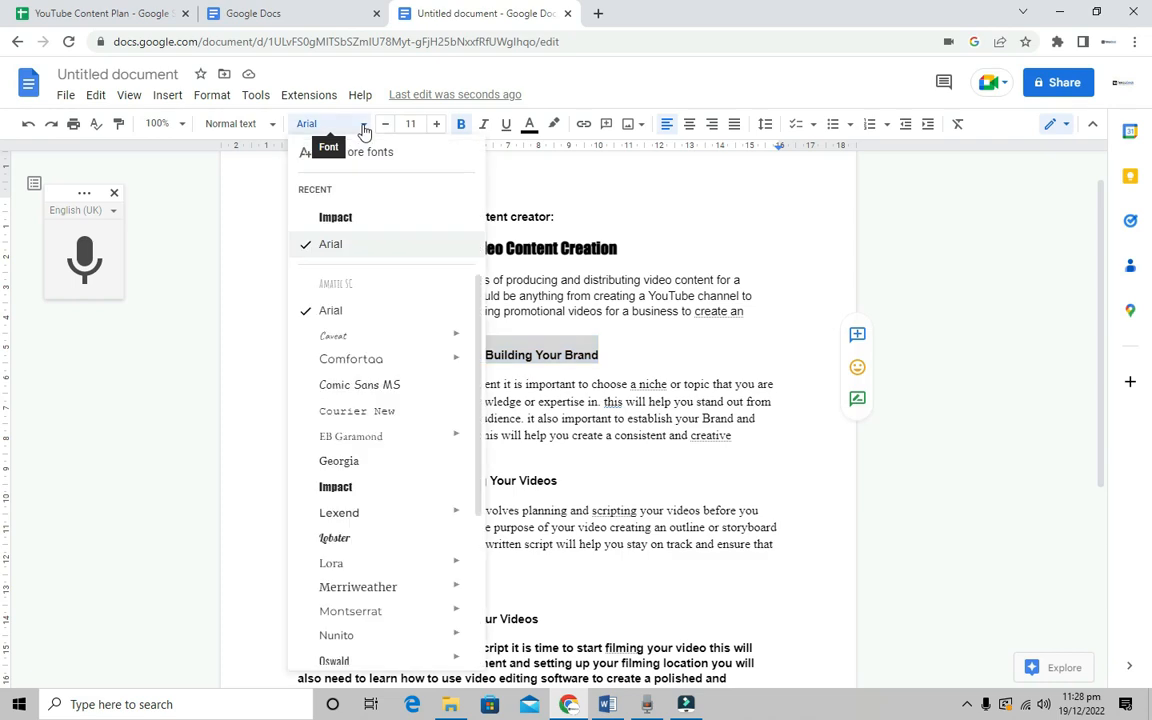
{"action": "left_click", "coordinate": [360, 222]}
{"action": "left_click", "coordinate": [436, 124]}
{"action": "left_click", "coordinate": [436, 124]}
{"action": "left_click", "coordinate": [436, 124]}
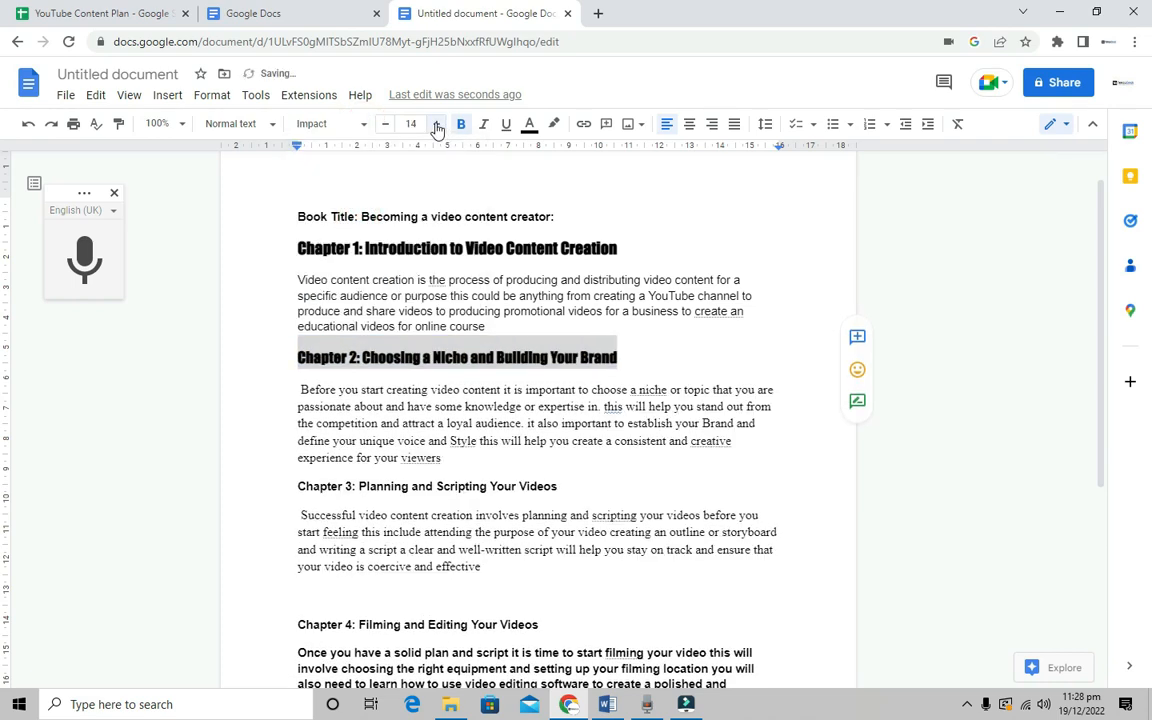
{"action": "left_click", "coordinate": [436, 124]}
{"action": "left_click", "coordinate": [703, 344]}
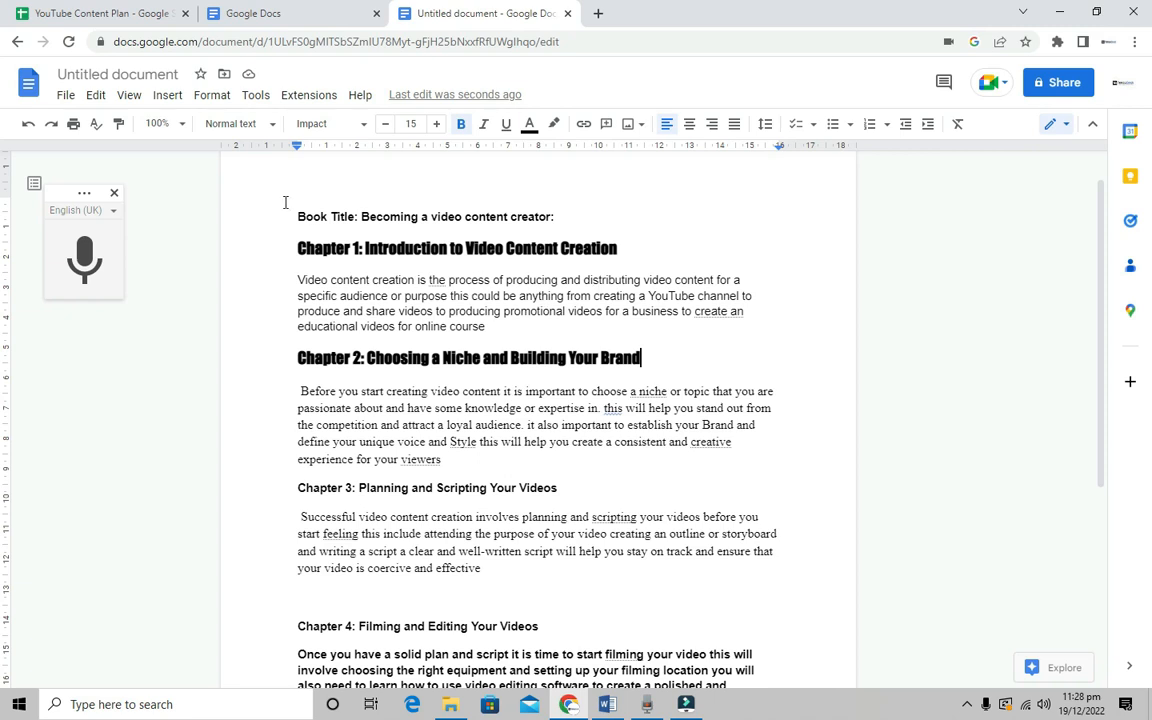
Rename the document "Becoming a video content creator:", dropping the "Book Title:" prefix from the suggested name.
{"action": "left_click", "coordinate": [164, 75]}
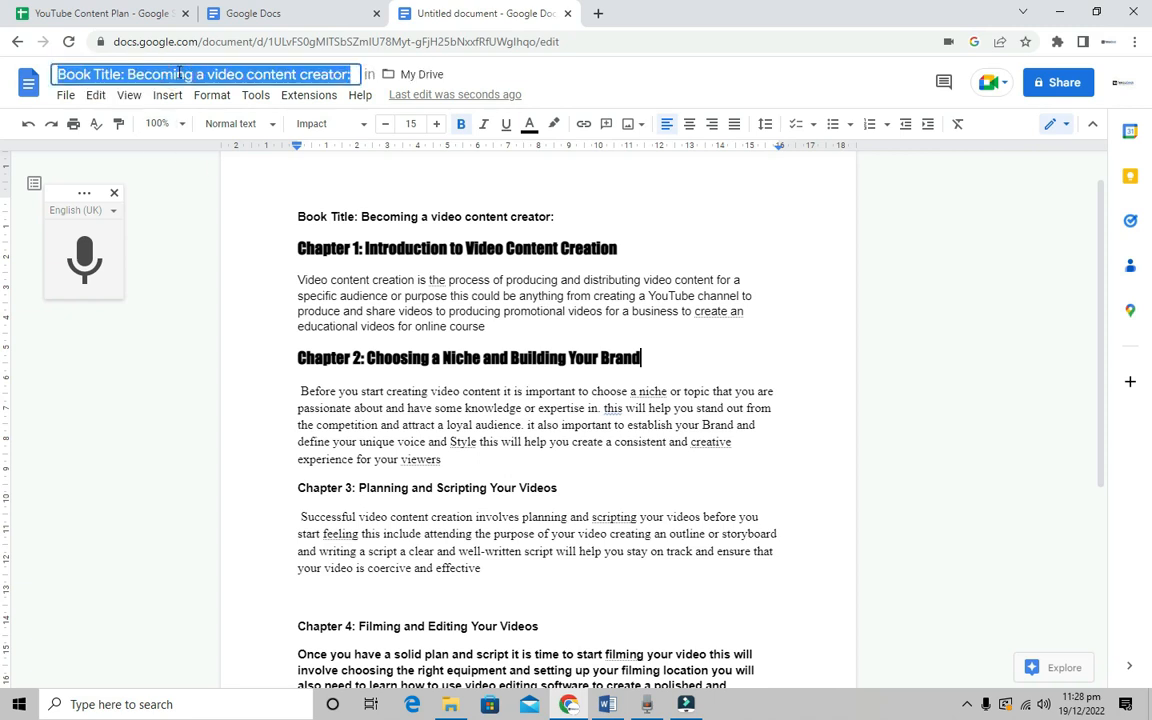
{"action": "left_click", "coordinate": [127, 74]}
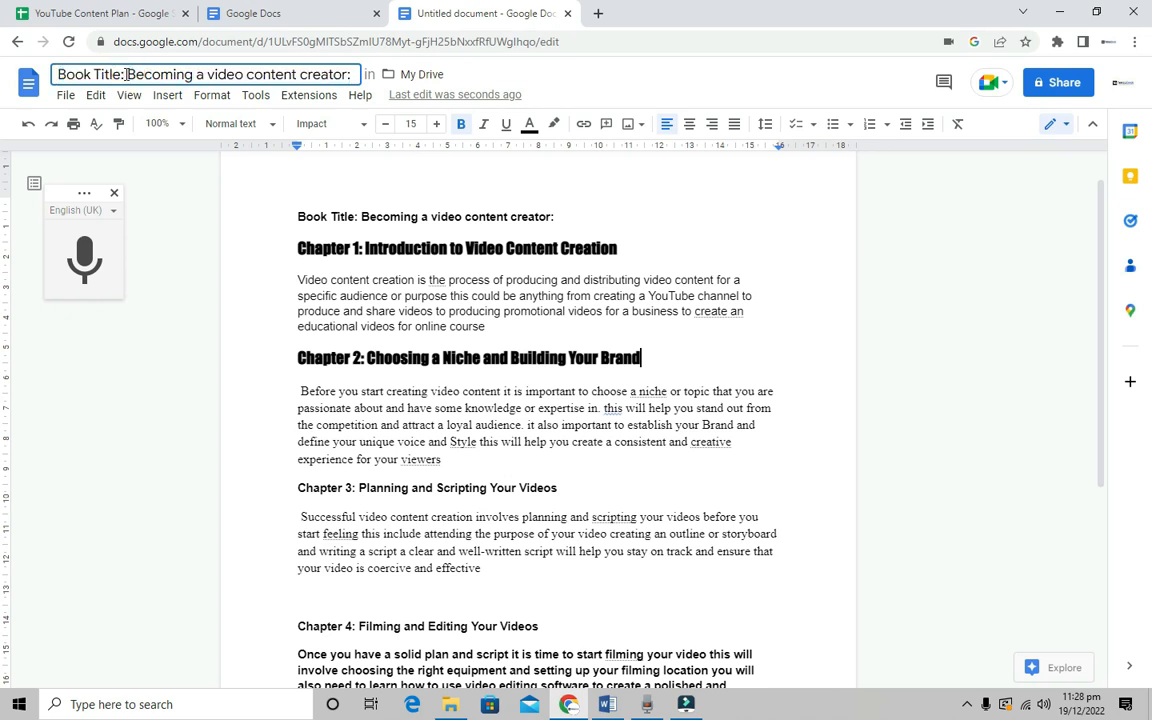
{"action": "left_click_drag", "start_coordinate": [127, 74], "coordinate": [52, 74]}
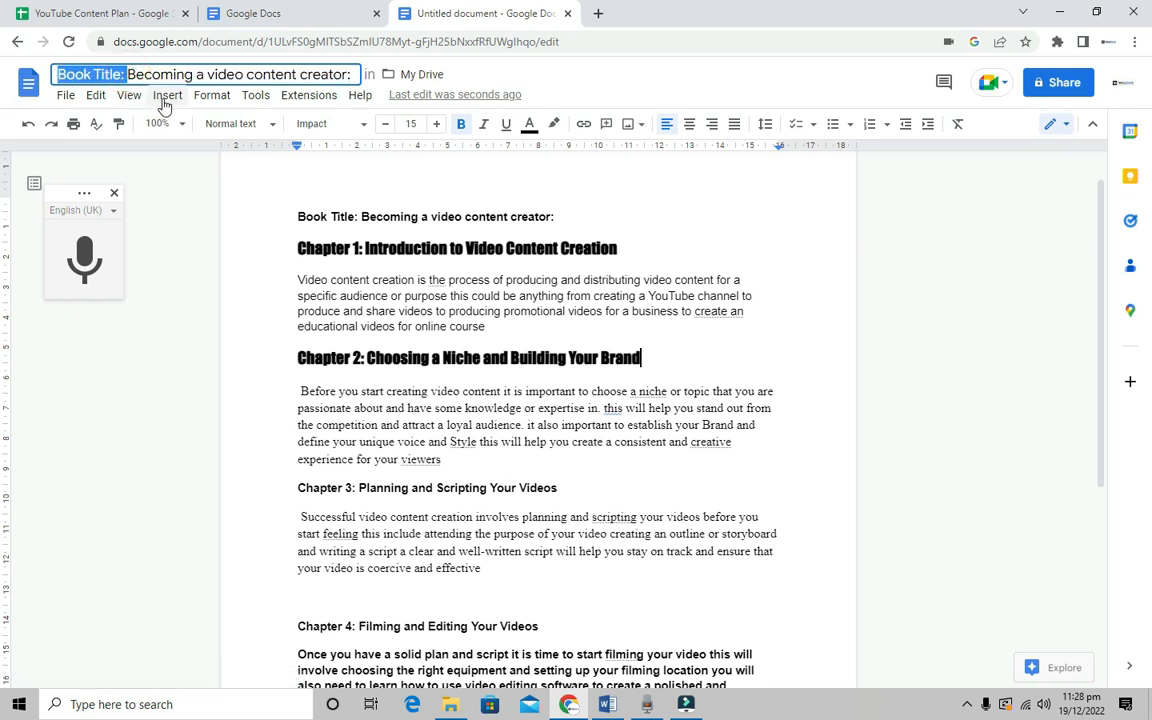
{"action": "key", "text": "BackSpace"}
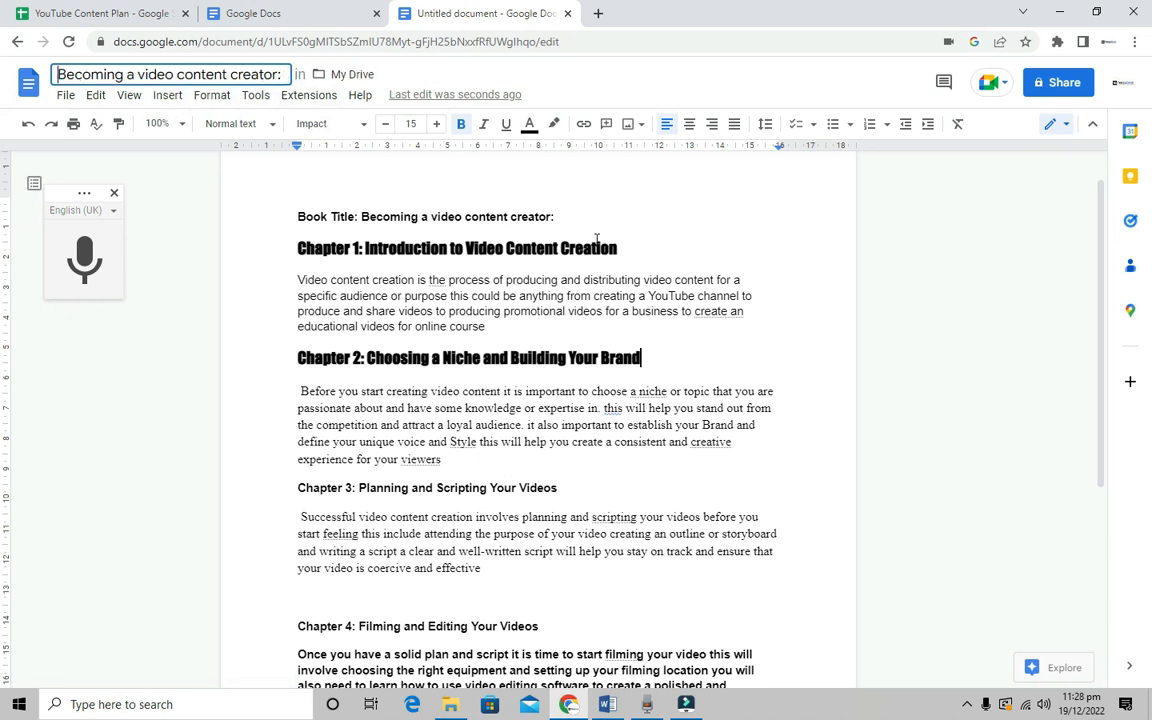
{"action": "left_click", "coordinate": [631, 249]}
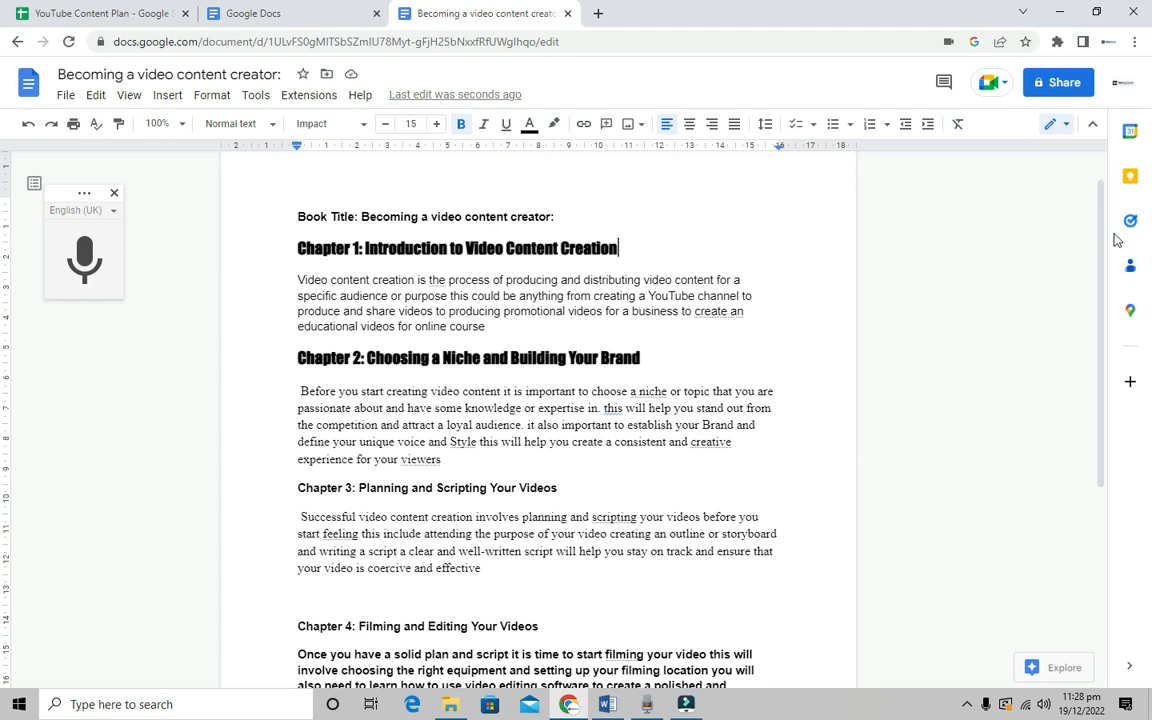
Look through the book's title, chapter headings and dictated paragraphs from the beginning of the document.
{"action": "scroll", "coordinate": [645, 305], "scroll_direction": "up", "scroll_amount": 1}
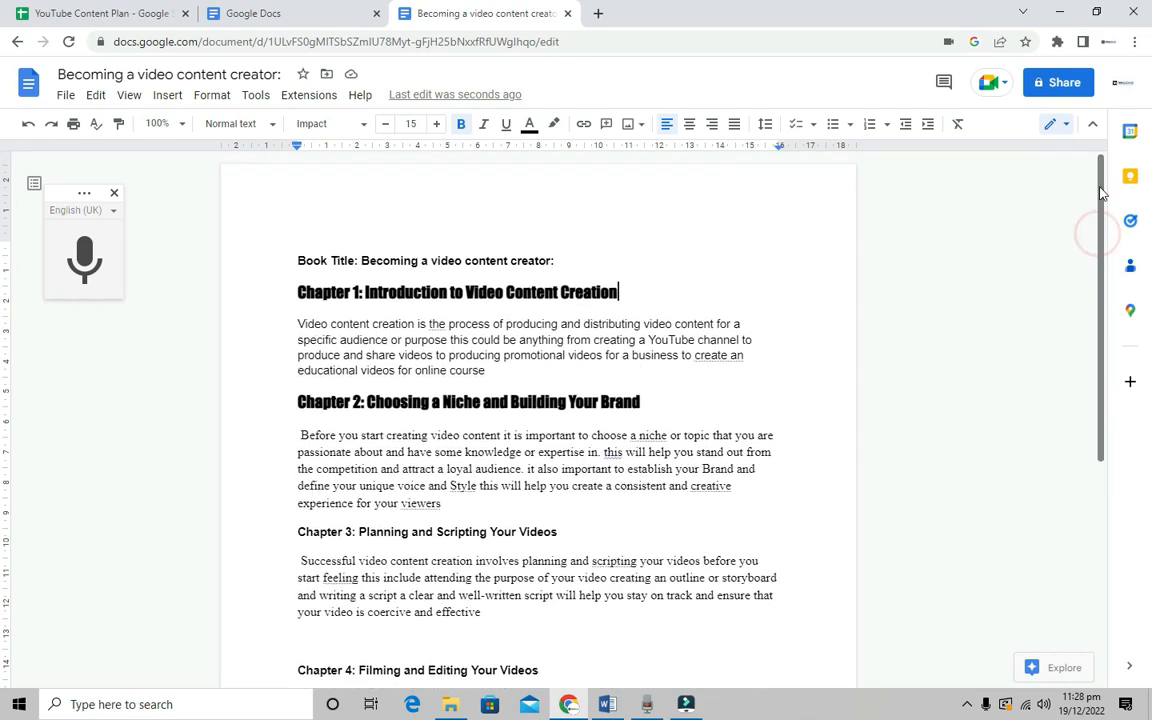
{"action": "scroll", "coordinate": [645, 305], "scroll_direction": "down", "scroll_amount": 3}
{"action": "left_click_drag", "start_coordinate": [1100, 321], "coordinate": [903, 277]}
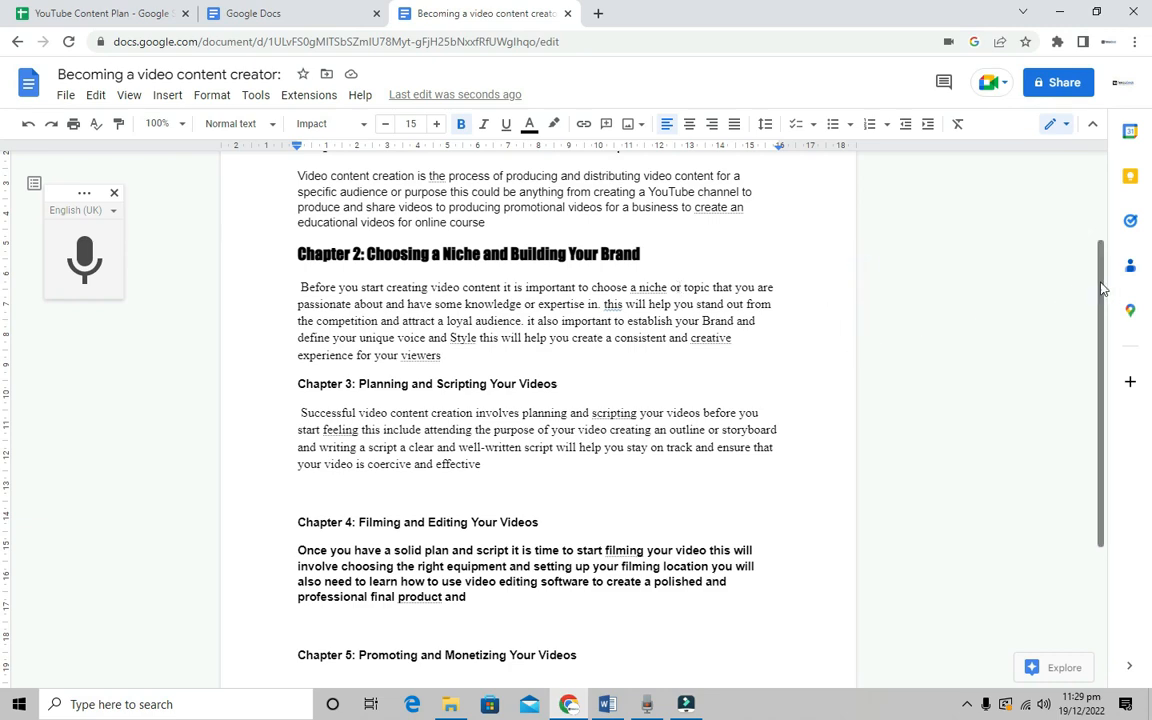
{"action": "scroll", "coordinate": [1101, 288], "scroll_direction": "up", "scroll_amount": 3}
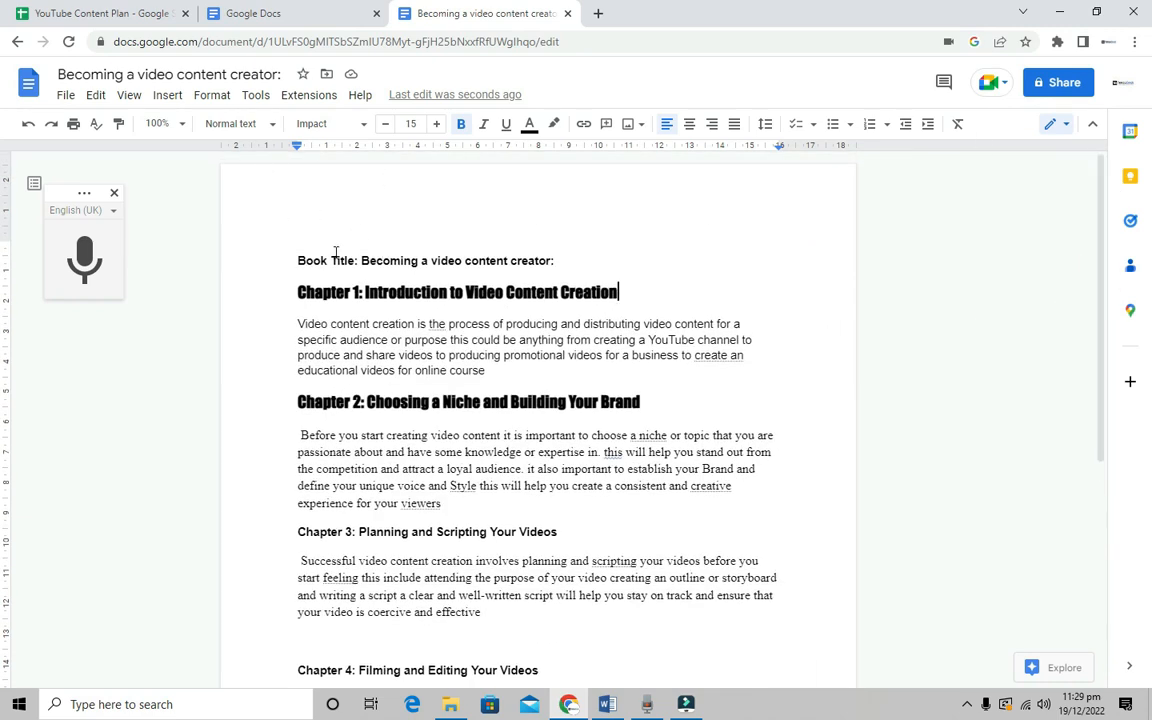
{"action": "left_click_drag", "start_coordinate": [297, 260], "coordinate": [685, 590]}
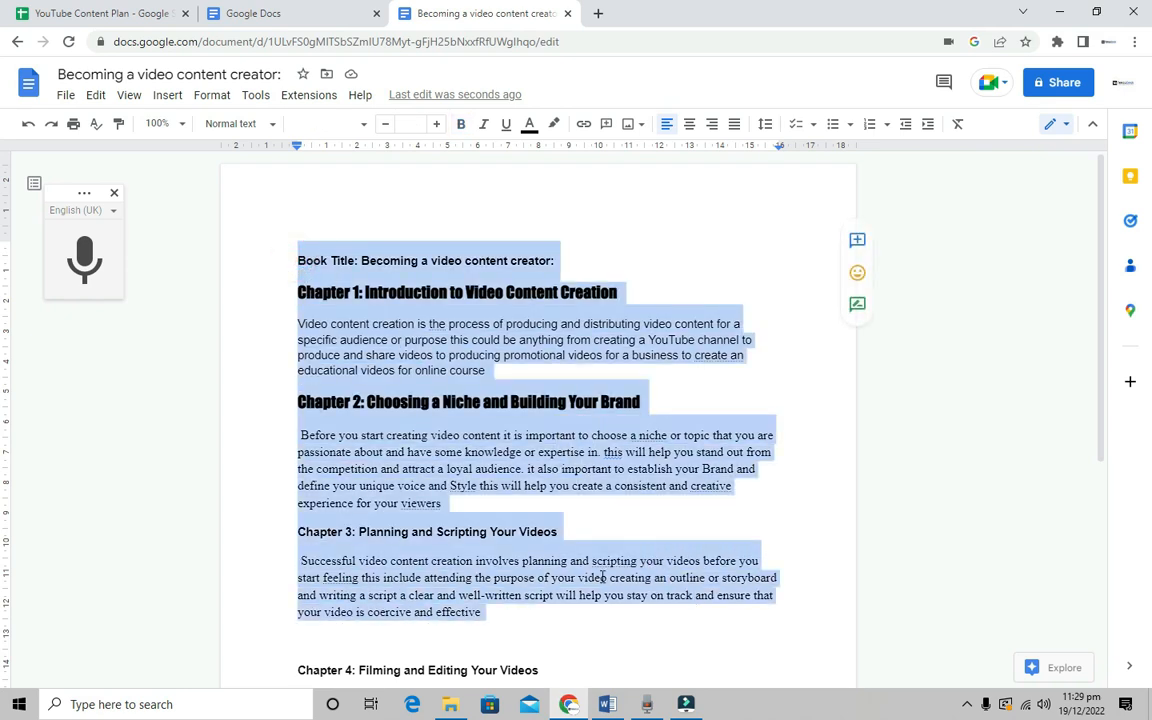
{"action": "left_click", "coordinate": [579, 410]}
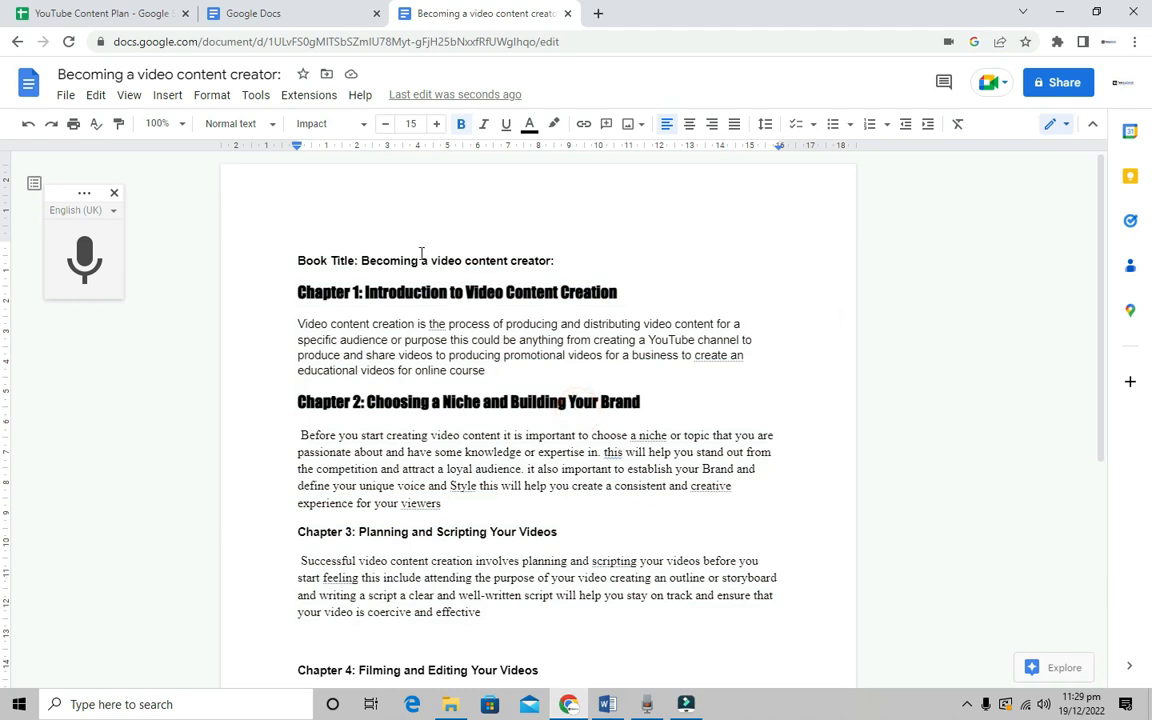
{"action": "left_click_drag", "start_coordinate": [1100, 260], "coordinate": [1118, 403]}
{"action": "left_click_drag", "start_coordinate": [1099, 358], "coordinate": [1080, 180]}
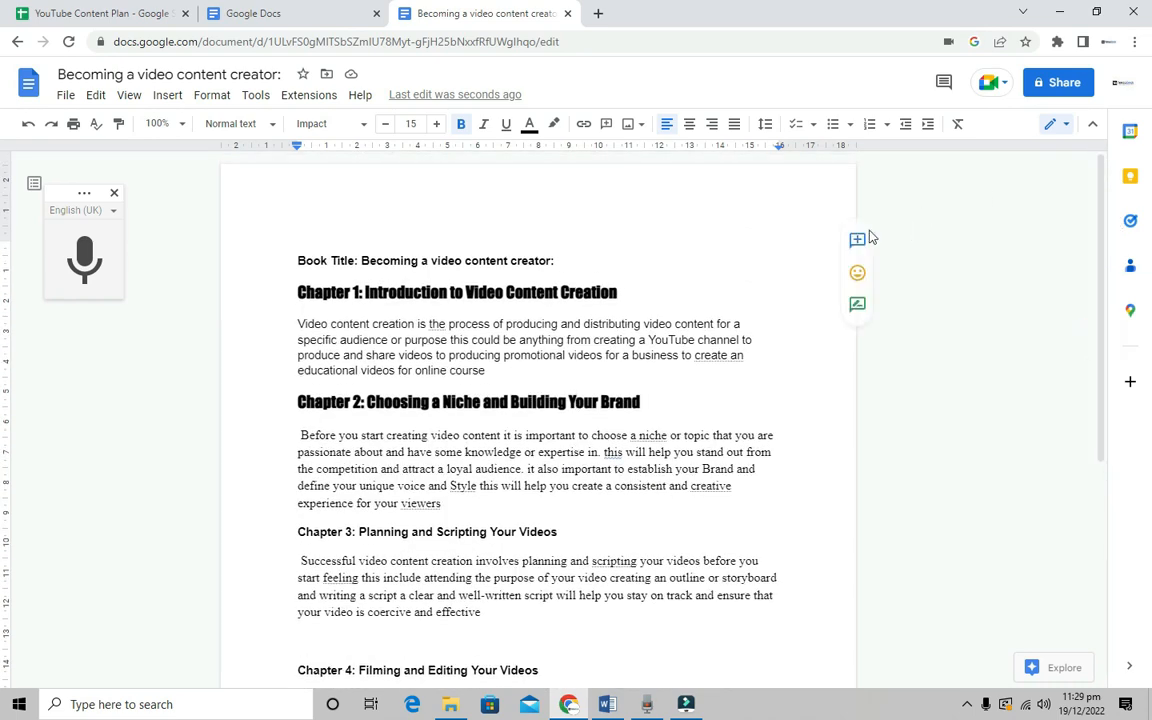
Create a Dutch translated copy of the document, keeping the suggested title "Translated copy of Becoming a video content creator:".
{"action": "left_click", "coordinate": [253, 100]}
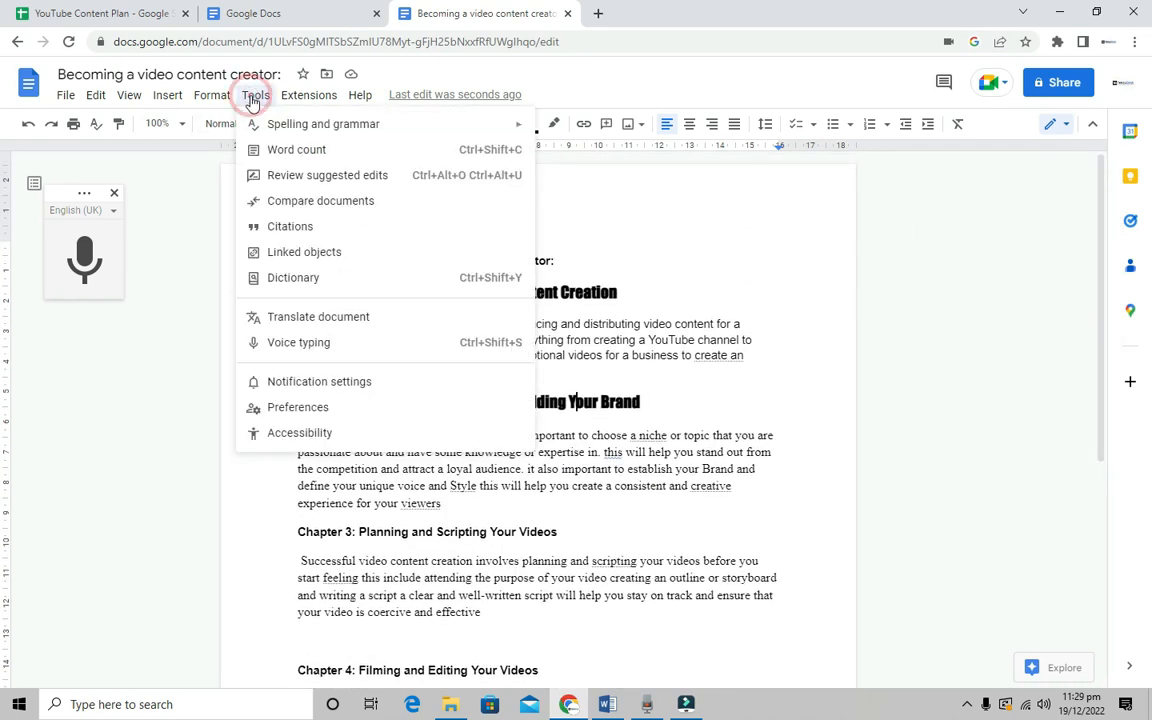
{"action": "left_click", "coordinate": [318, 318]}
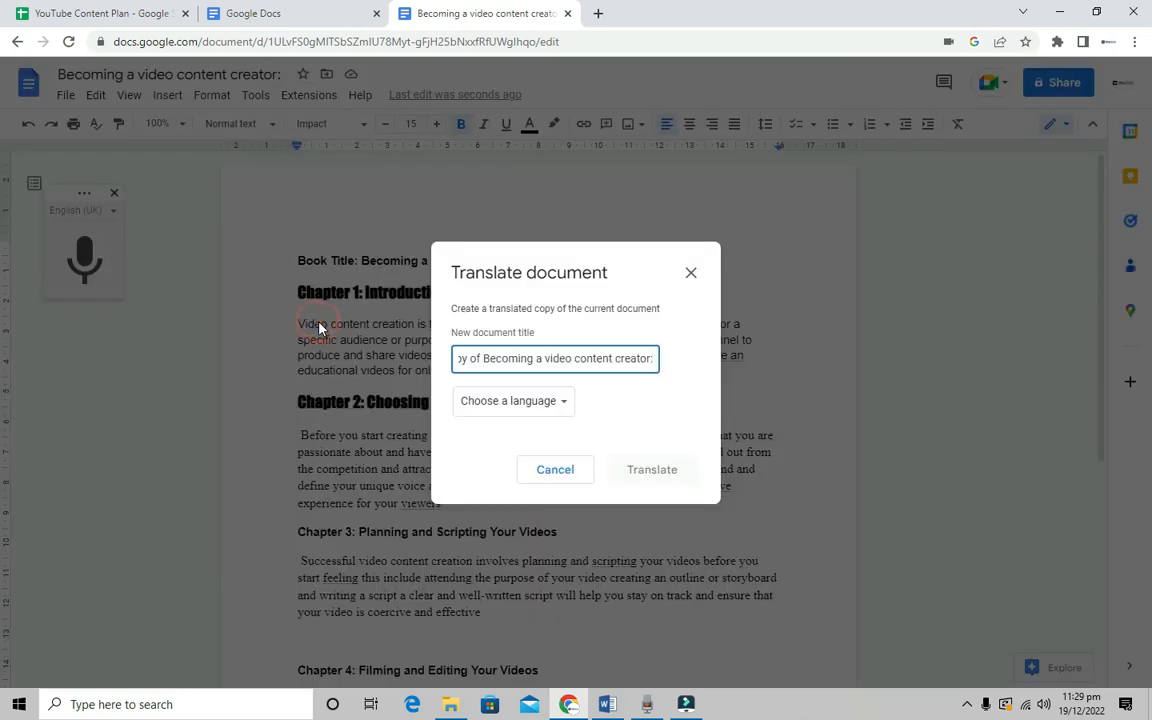
{"action": "left_click", "coordinate": [563, 410]}
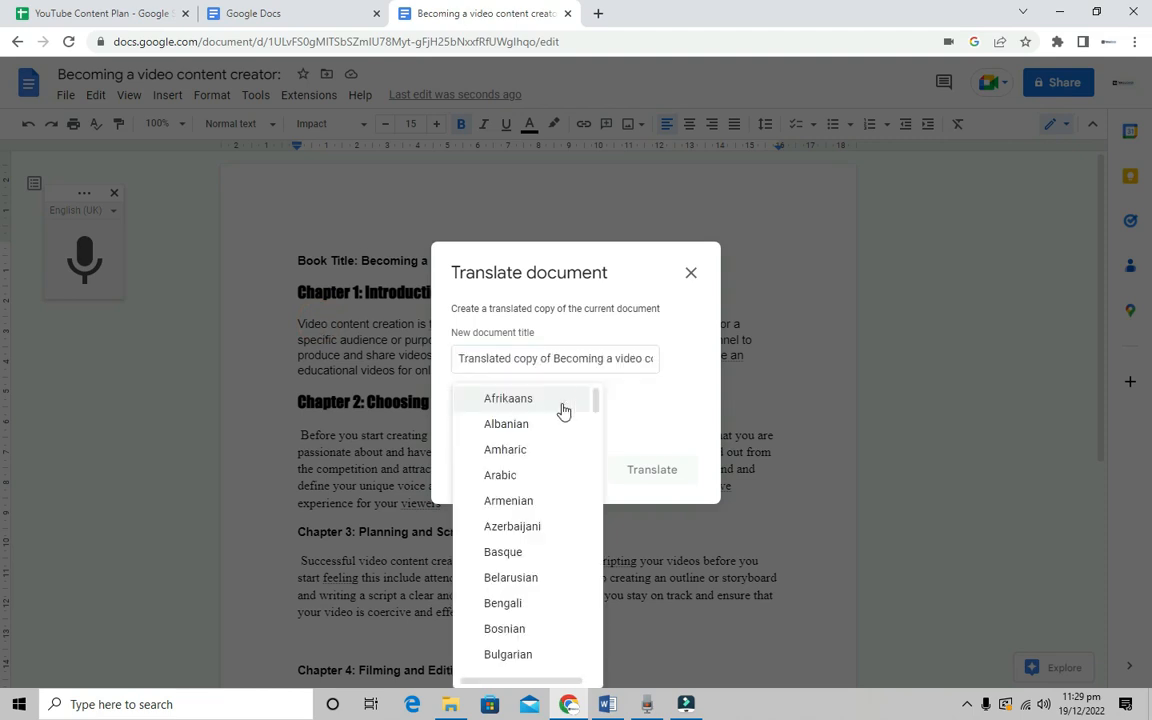
{"action": "left_click_drag", "start_coordinate": [596, 402], "coordinate": [596, 444]}
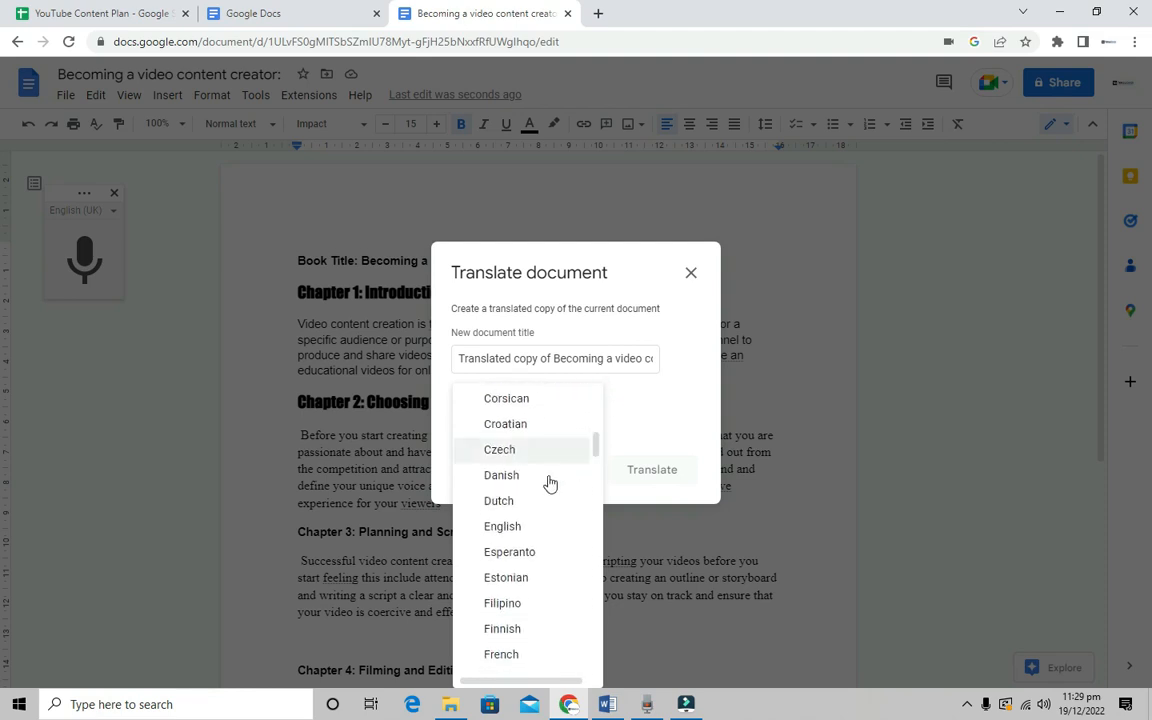
{"action": "mouse_move", "coordinate": [596, 457]}
{"action": "left_mouse_down"}
{"action": "mouse_move", "coordinate": [594, 496]}
{"action": "mouse_move", "coordinate": [595, 455]}
{"action": "left_mouse_up"}
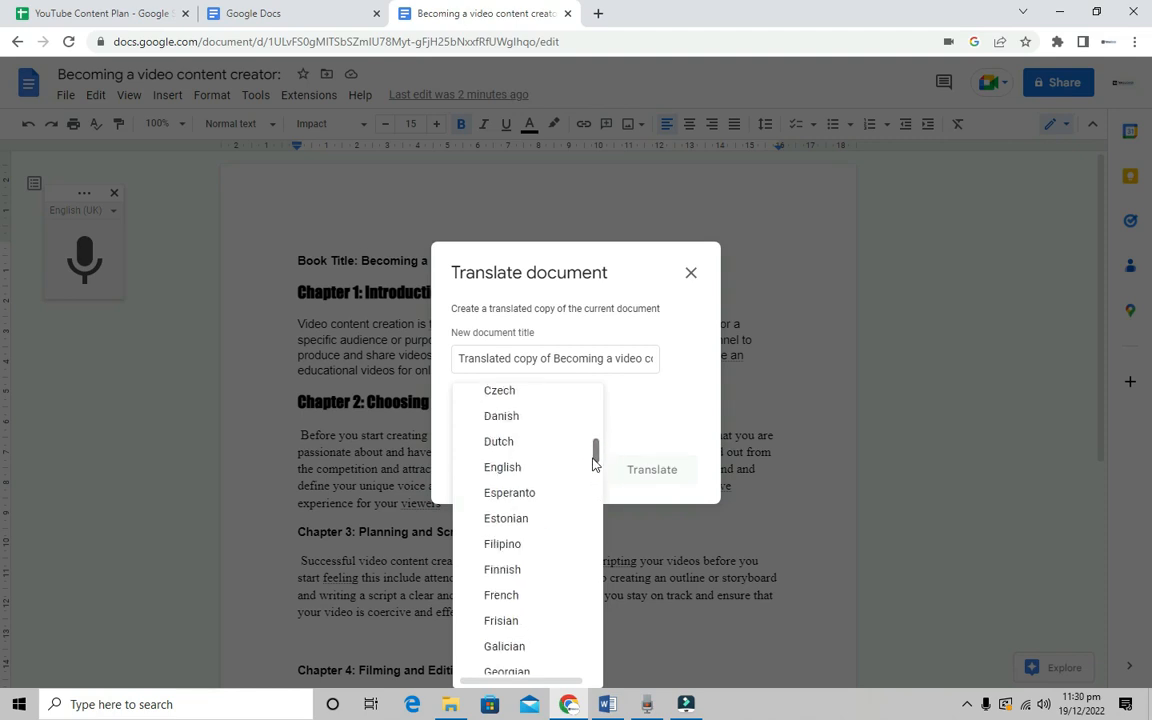
{"action": "left_click", "coordinate": [506, 450]}
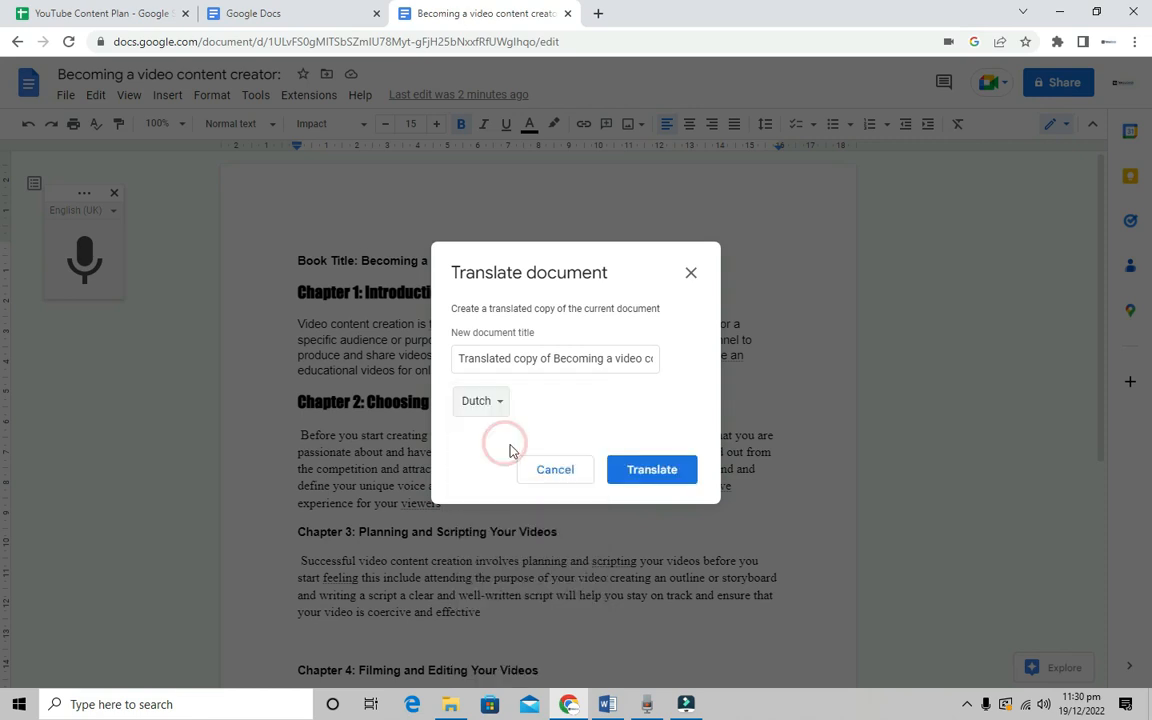
{"action": "left_click", "coordinate": [662, 470]}
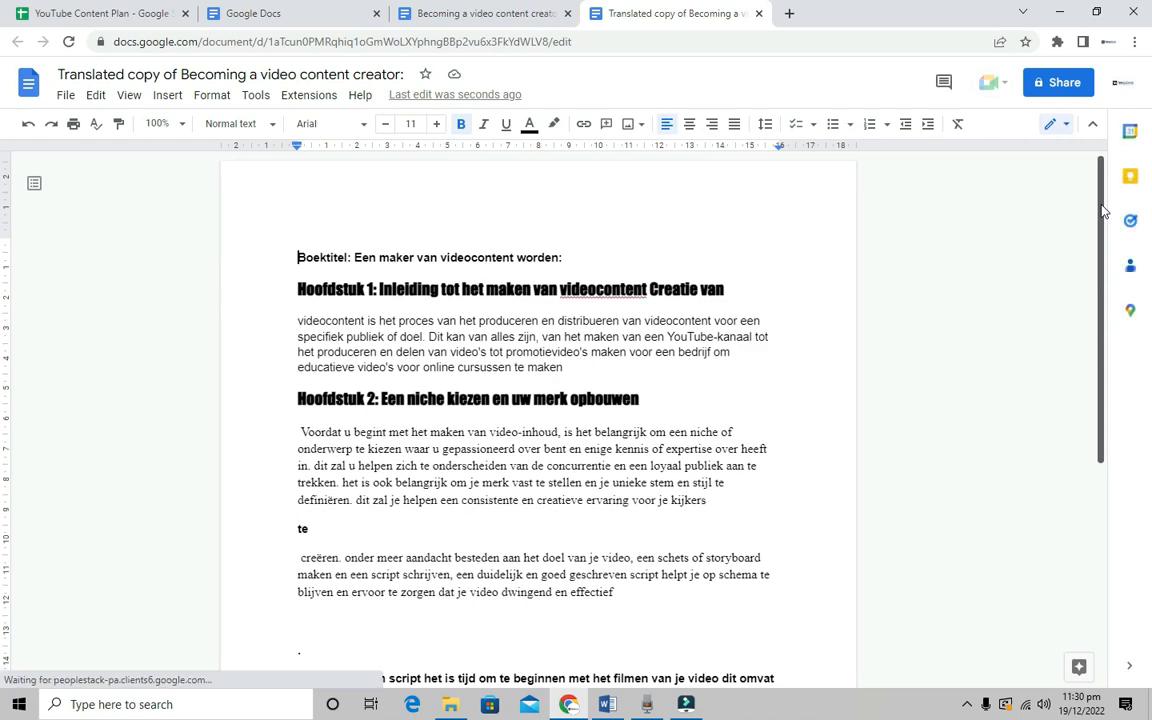
{"action": "left_click_drag", "start_coordinate": [1104, 211], "coordinate": [1104, 234]}
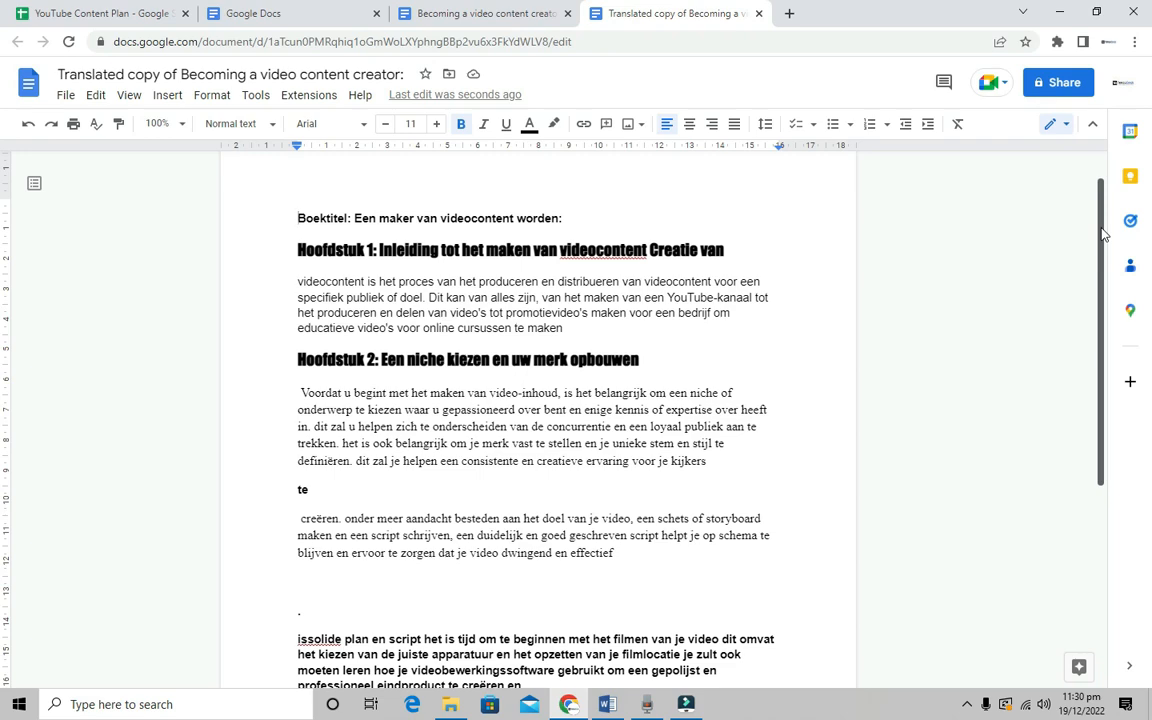
{"action": "mouse_move", "coordinate": [1104, 234]}
{"action": "left_mouse_down"}
{"action": "mouse_move", "coordinate": [1098, 355]}
{"action": "mouse_move", "coordinate": [1072, 414]}
{"action": "mouse_move", "coordinate": [1101, 247]}
{"action": "left_mouse_up"}
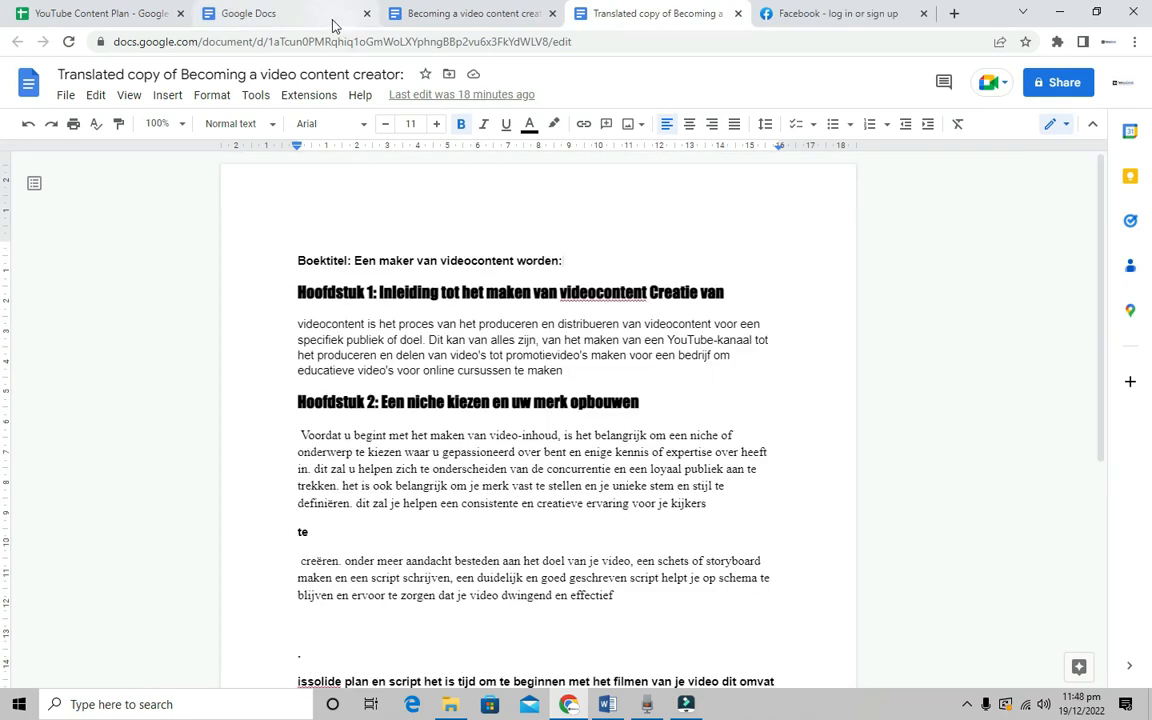
Browse the recent documents on the Docs home page and open "Becoming a video content creator:" to view it.
{"action": "left_click", "coordinate": [333, 17]}
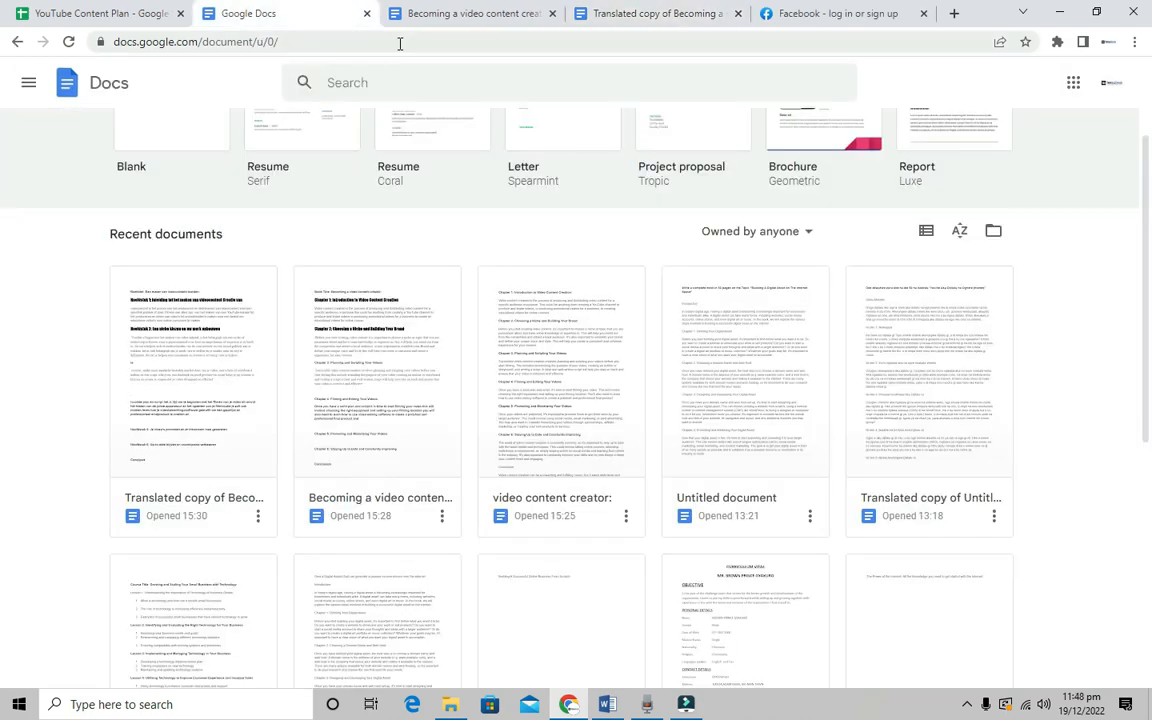
{"action": "scroll", "coordinate": [1143, 240], "scroll_direction": "down", "scroll_amount": 2}
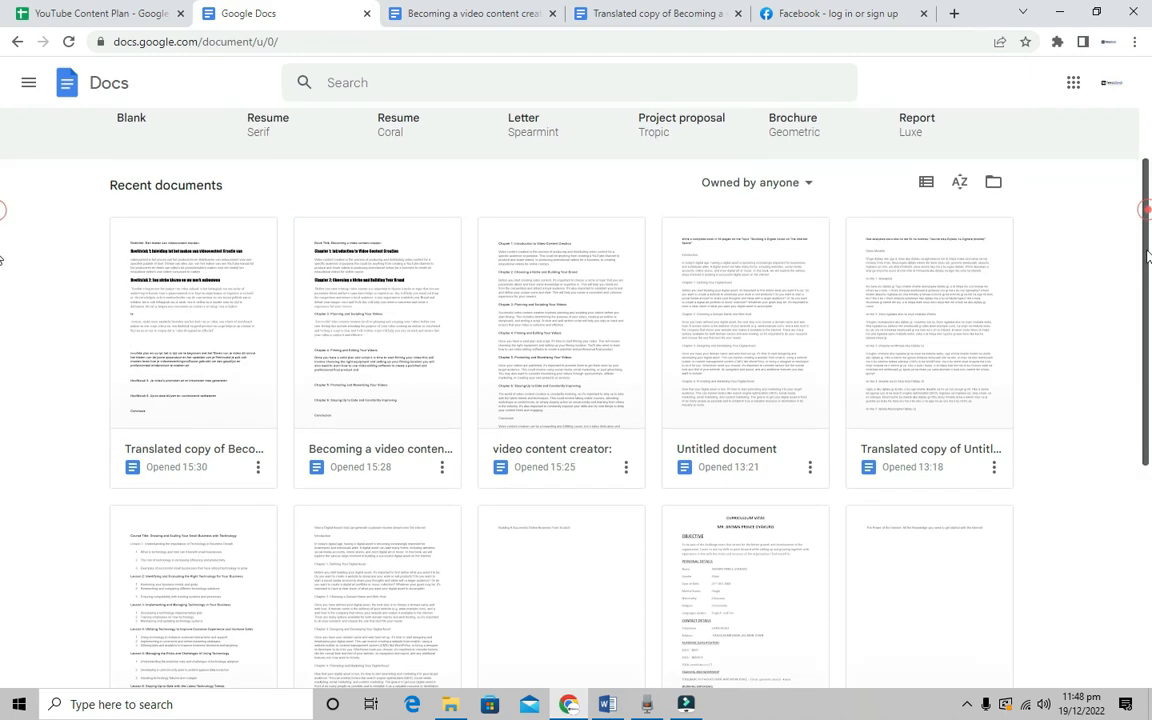
{"action": "scroll", "coordinate": [1143, 232], "scroll_direction": "up", "scroll_amount": 3}
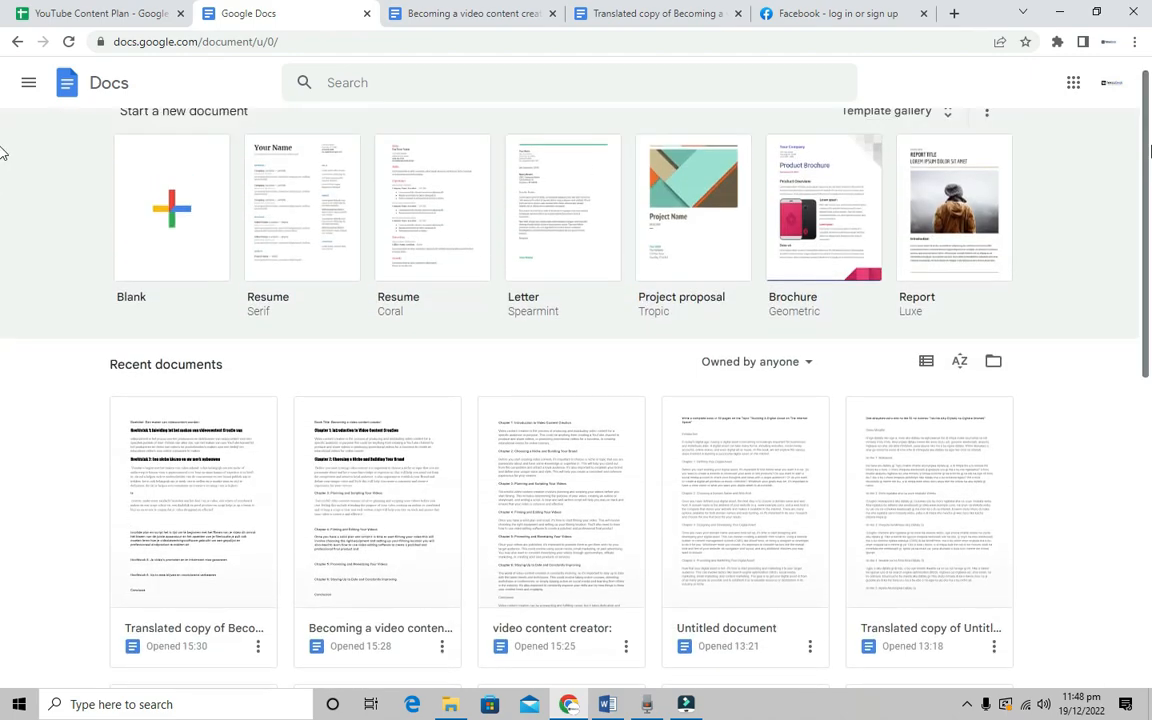
{"action": "scroll", "coordinate": [3, 170], "scroll_direction": "down", "scroll_amount": 2}
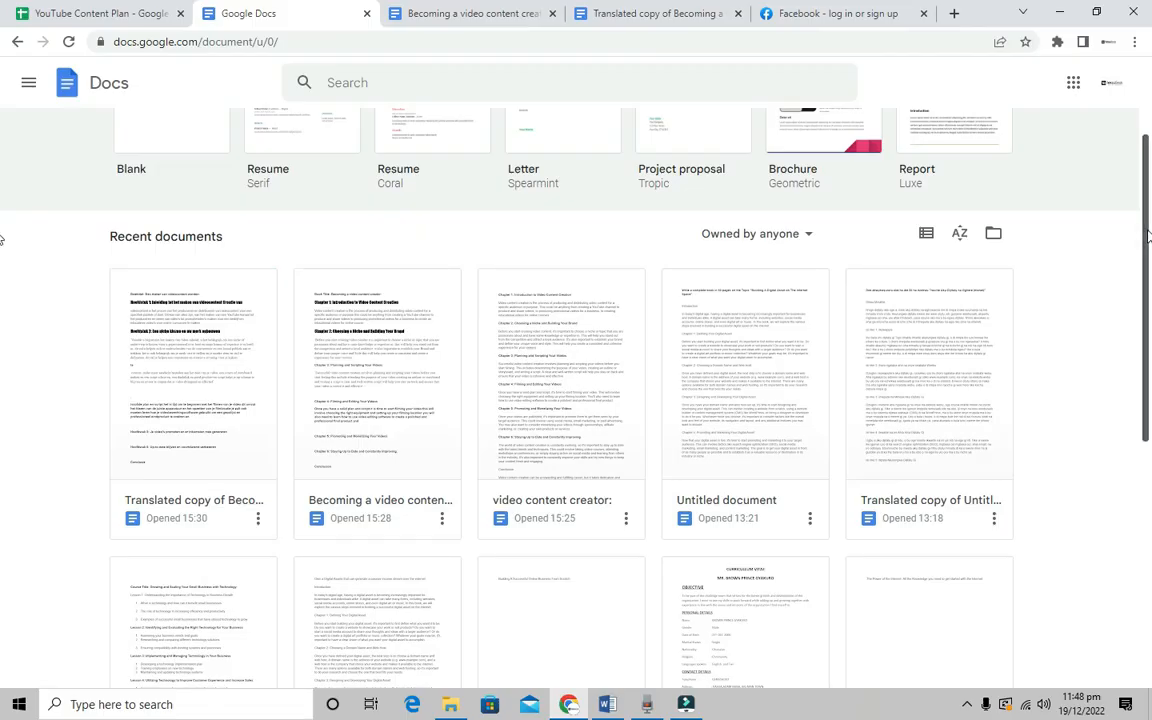
{"action": "scroll", "coordinate": [1030, 250], "scroll_direction": "down", "scroll_amount": 2}
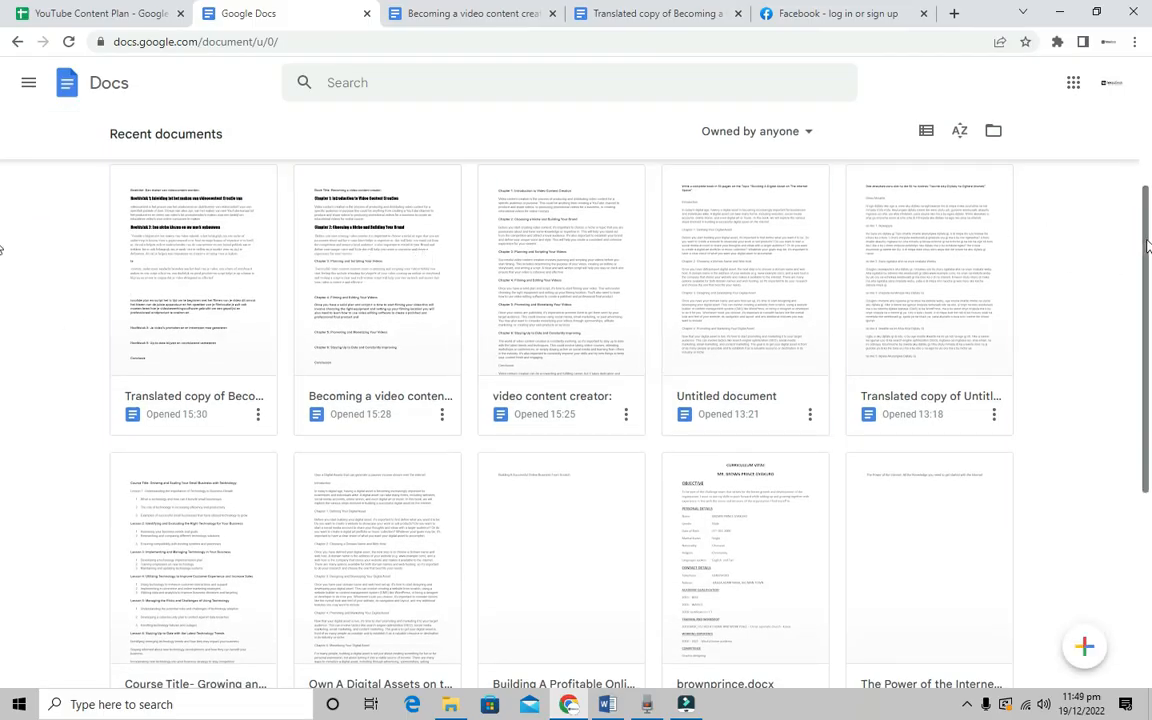
{"action": "scroll", "coordinate": [1147, 240], "scroll_direction": "up", "scroll_amount": 2}
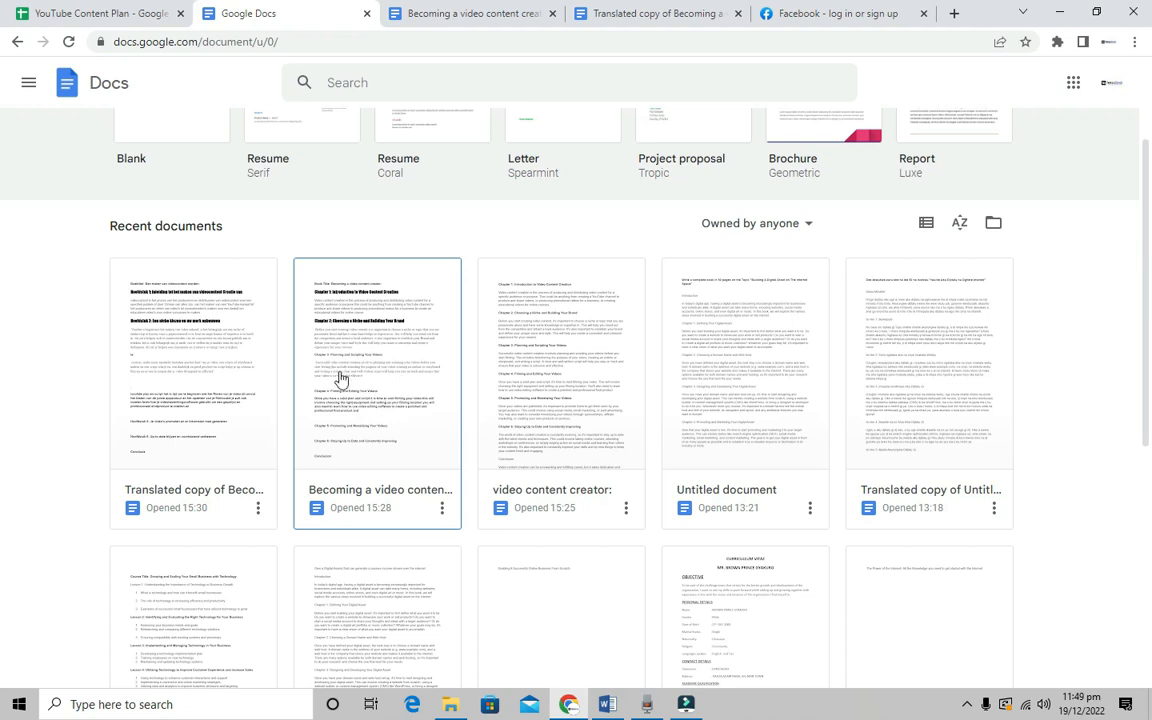
{"action": "left_click", "coordinate": [369, 327]}
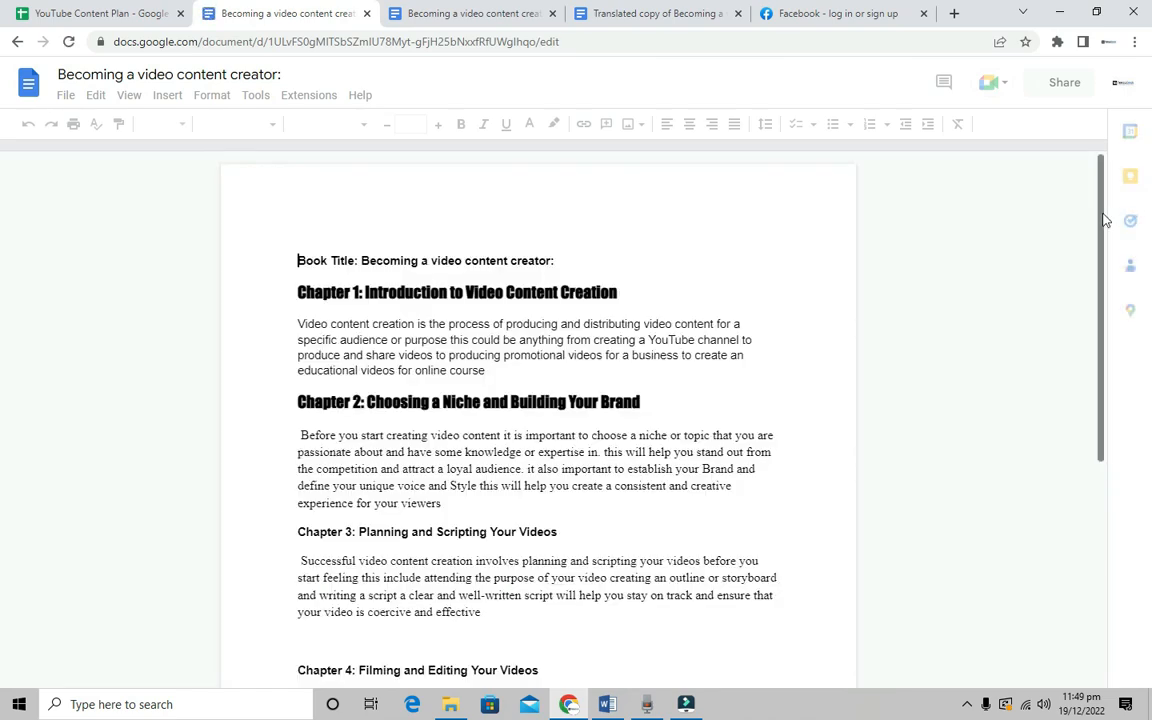
{"action": "scroll", "coordinate": [681, 335], "scroll_direction": "down", "scroll_amount": 1}
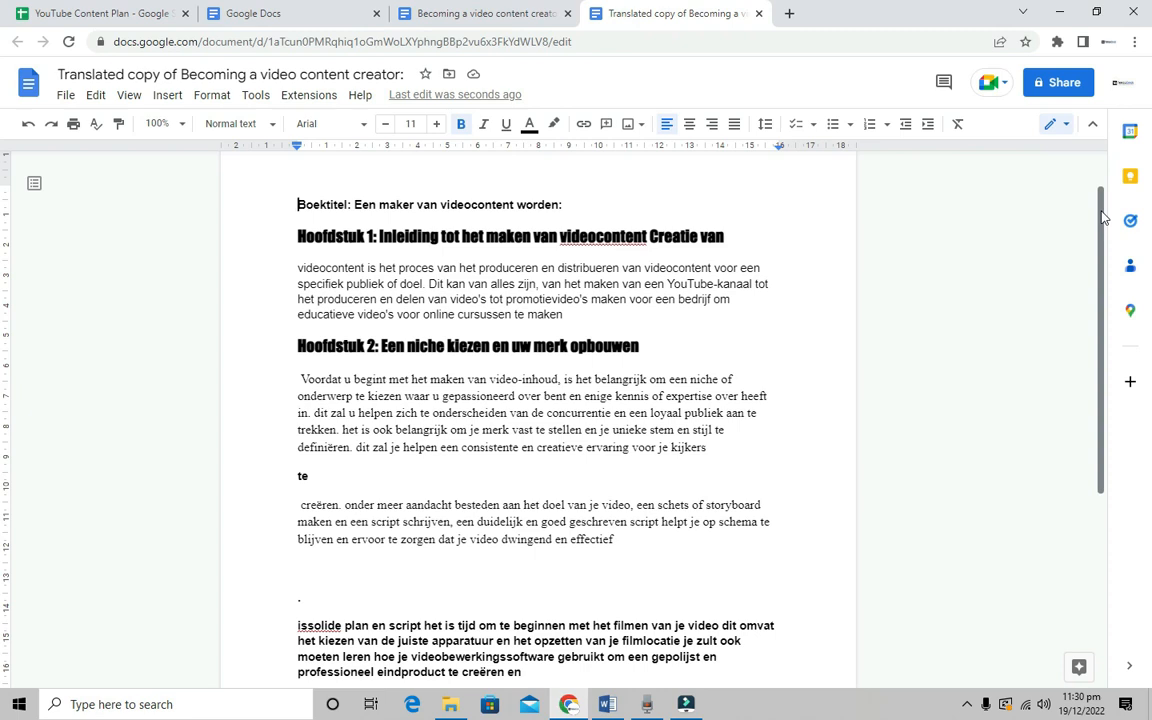
{"action": "left_click_drag", "start_coordinate": [1103, 218], "coordinate": [1103, 170]}
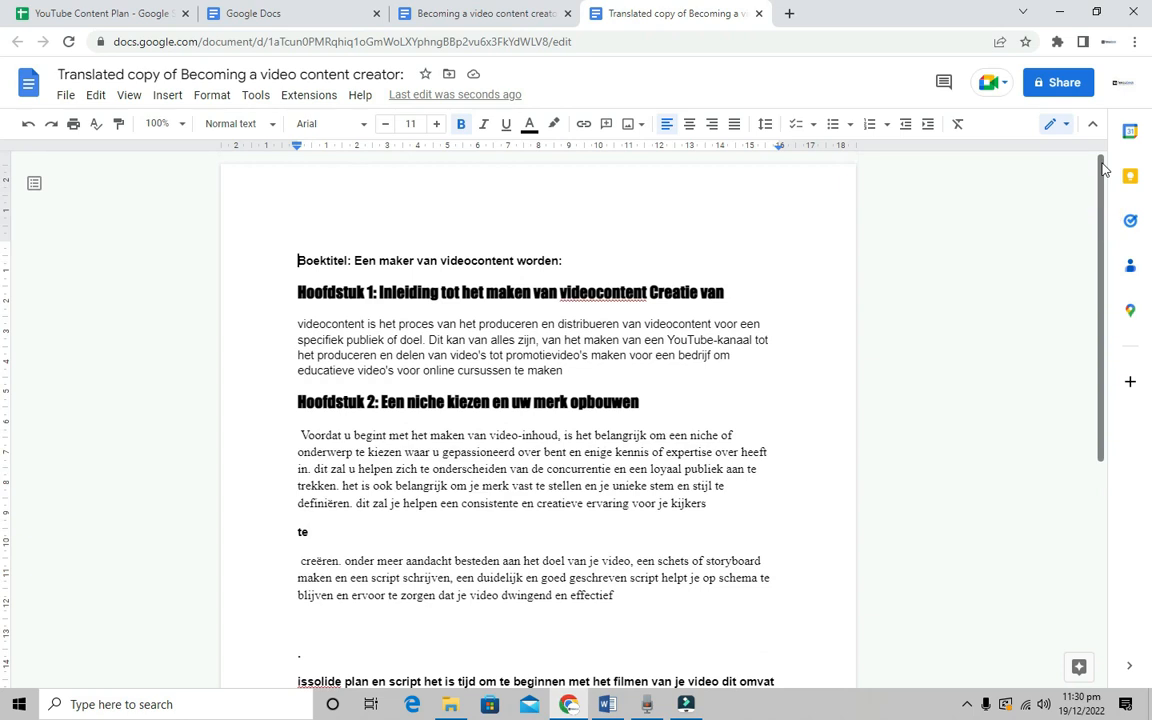